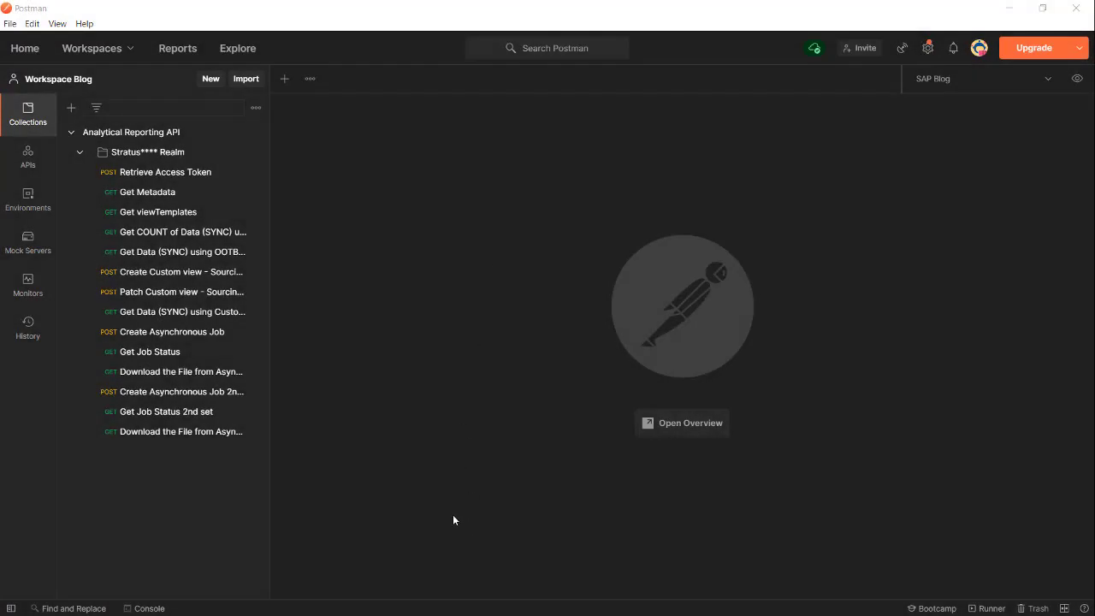
Step: Run the Retrieve Access Token request to obtain a fresh access token
{"action": "left_click", "coordinate": [199, 173]}
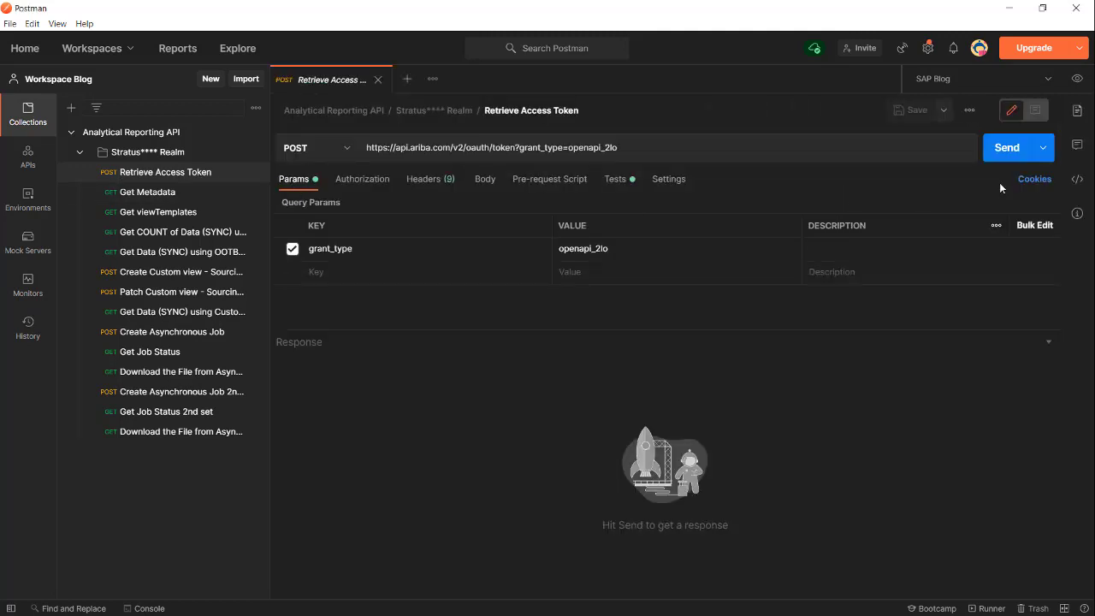
{"action": "left_click", "coordinate": [1008, 156]}
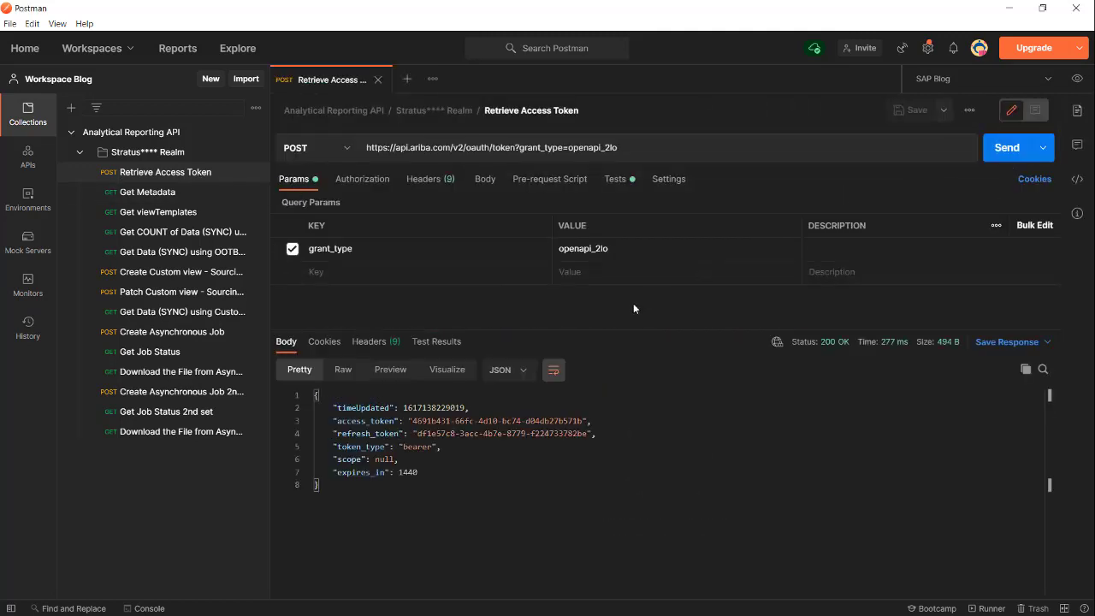
Step: Open the Get COUNT of Data (SYNC) using OOTB view request, check its updated date filters, and send it
{"action": "left_click", "coordinate": [179, 232]}
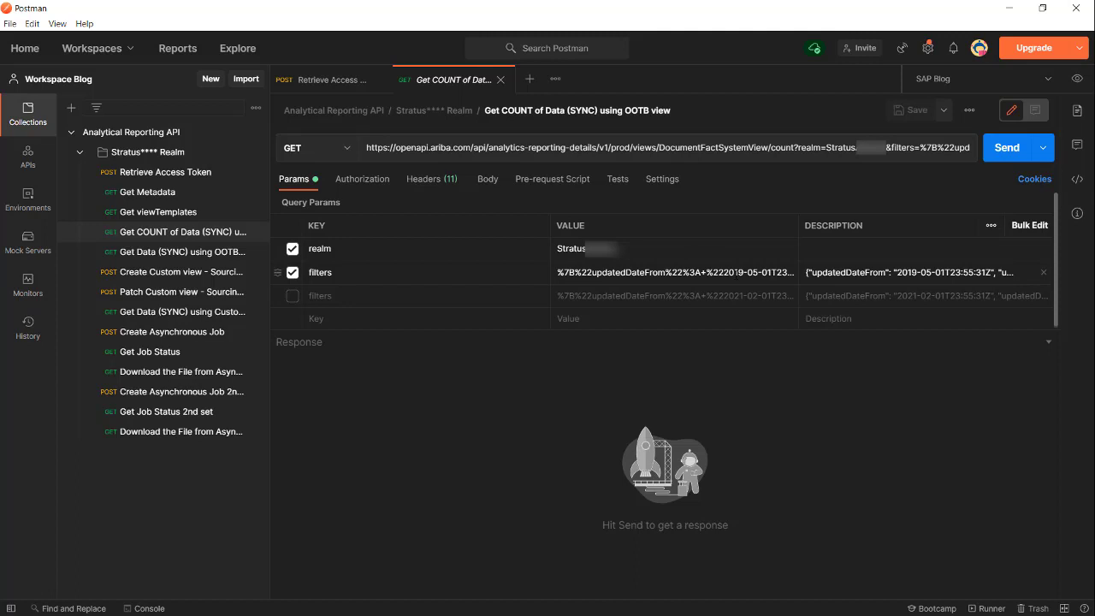
{"action": "left_click", "coordinate": [847, 272]}
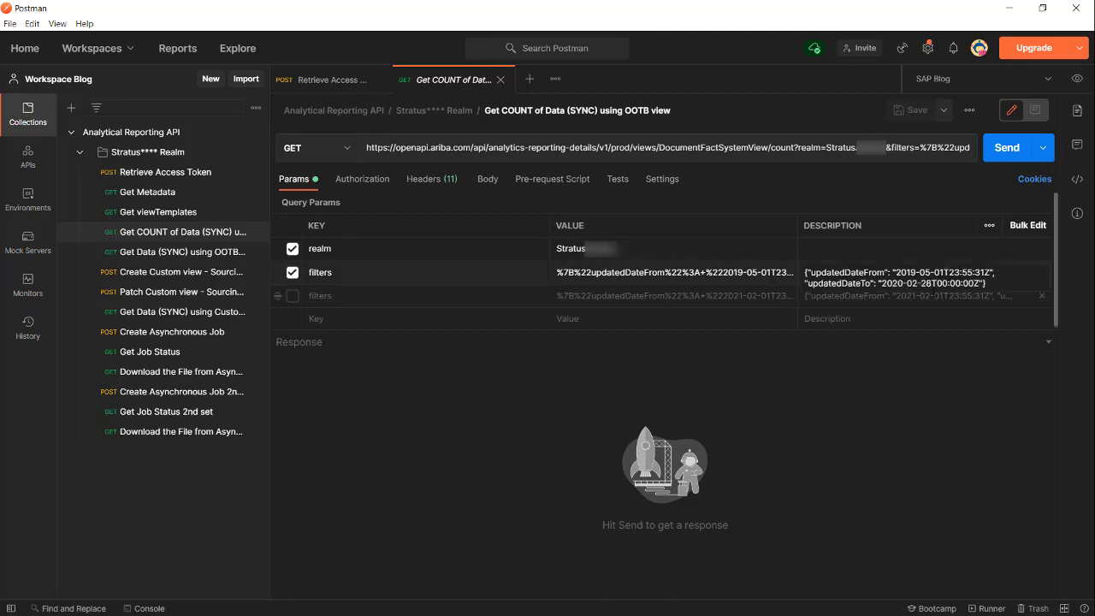
{"action": "left_click", "coordinate": [1007, 149]}
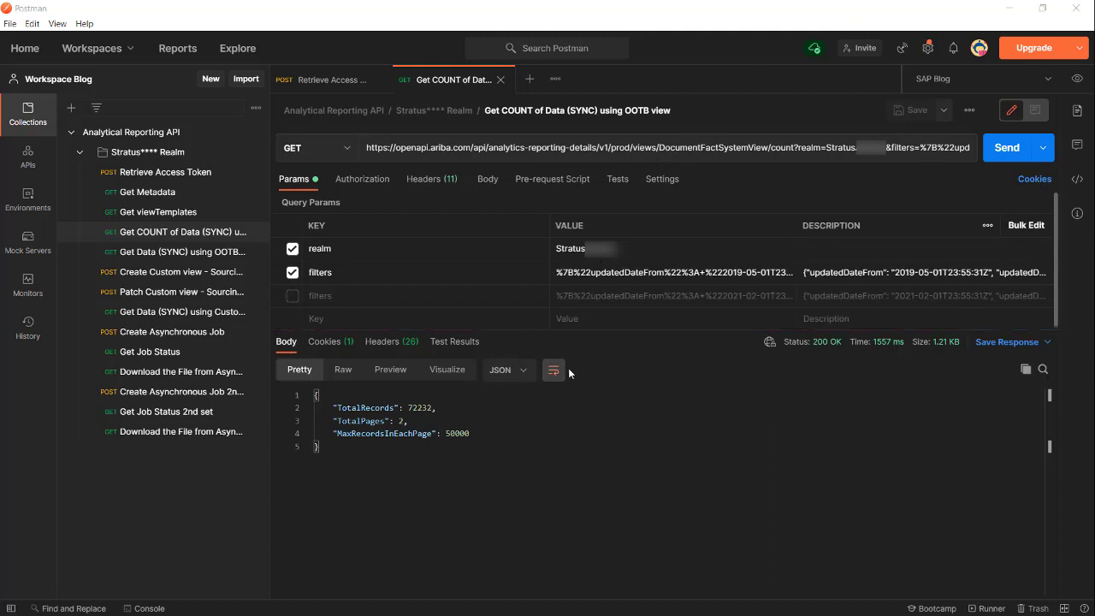
Step: Open the Create Asynchronous Job request, review its analytics-reporting-job endpoint, headers and DocumentFactSystemView body, and send it
{"action": "left_click", "coordinate": [167, 333]}
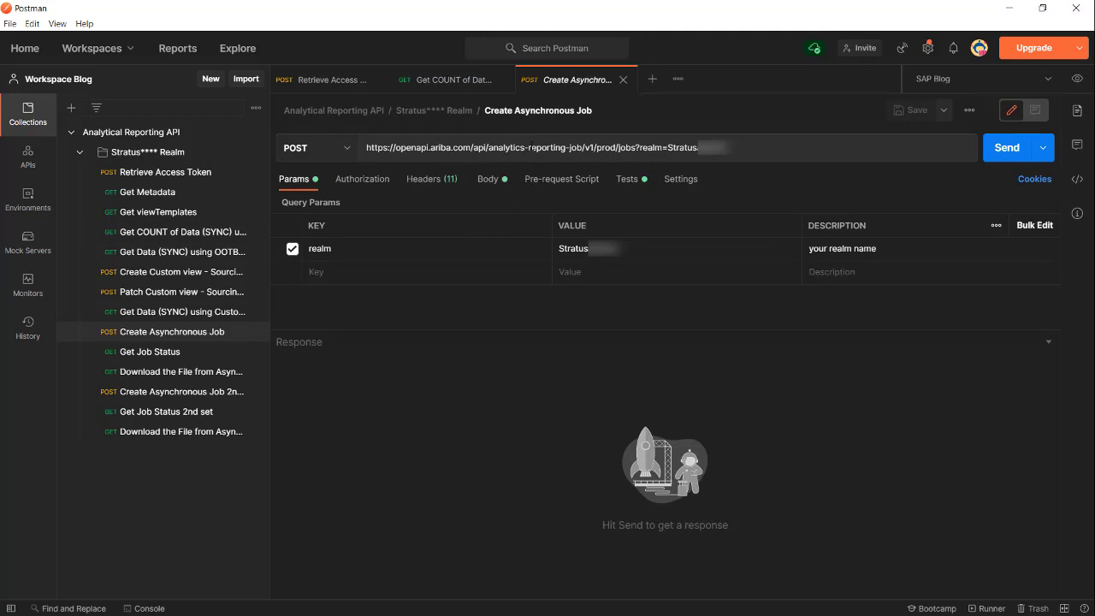
{"action": "left_click_drag", "start_coordinate": [488, 147], "coordinate": [582, 148]}
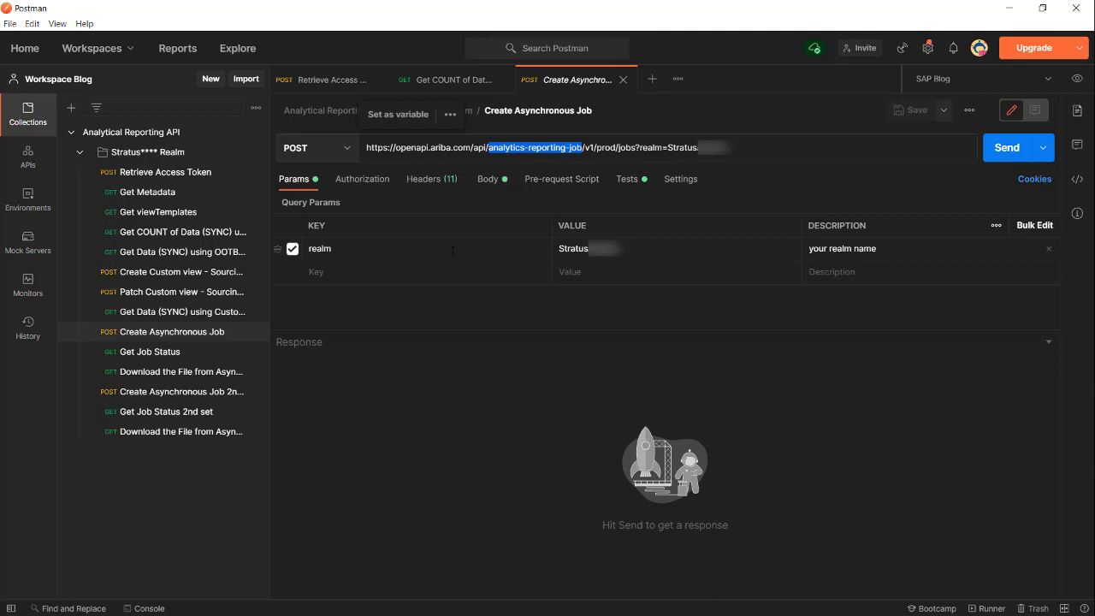
{"action": "left_click", "coordinate": [429, 186]}
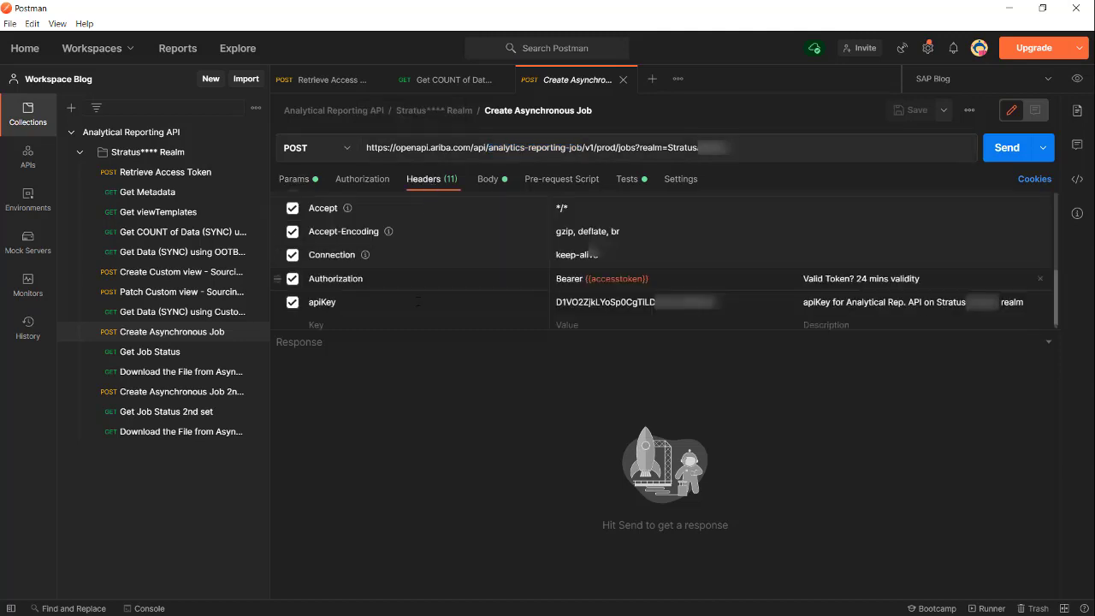
{"action": "left_click", "coordinate": [491, 183]}
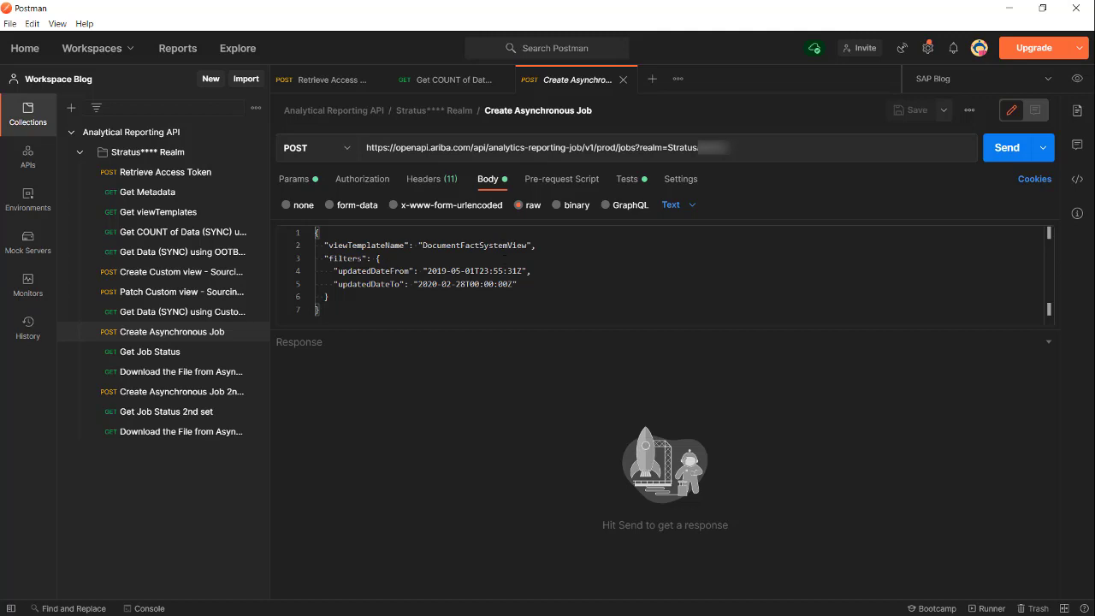
{"action": "left_click", "coordinate": [1006, 147]}
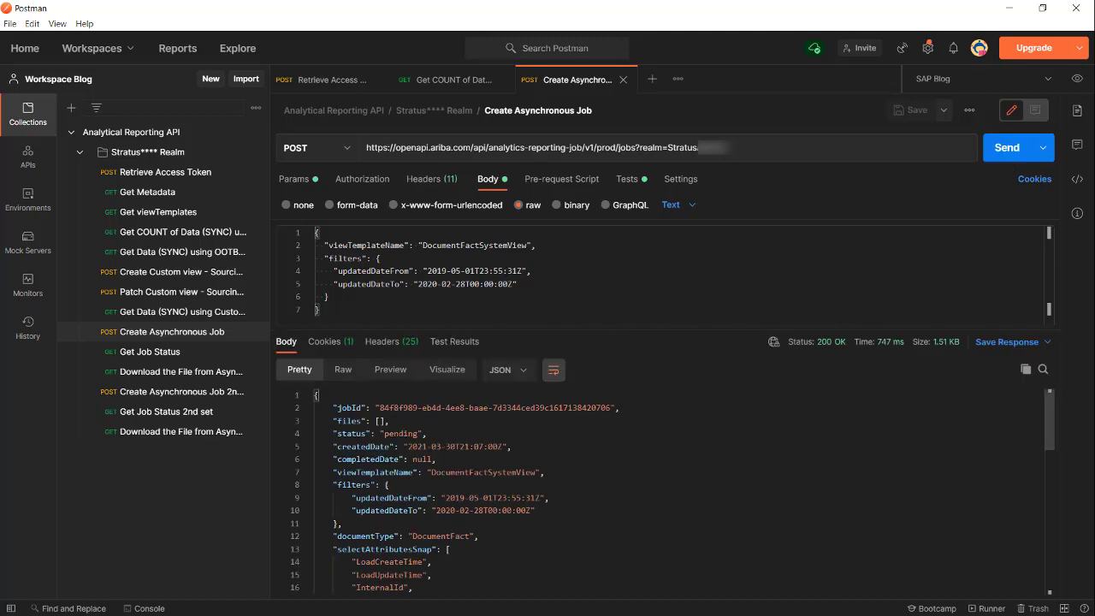
Step: Examine the job ID and status in the job creation response, and the test script that stores the jobid variable
{"action": "left_click_drag", "start_coordinate": [380, 408], "coordinate": [612, 408]}
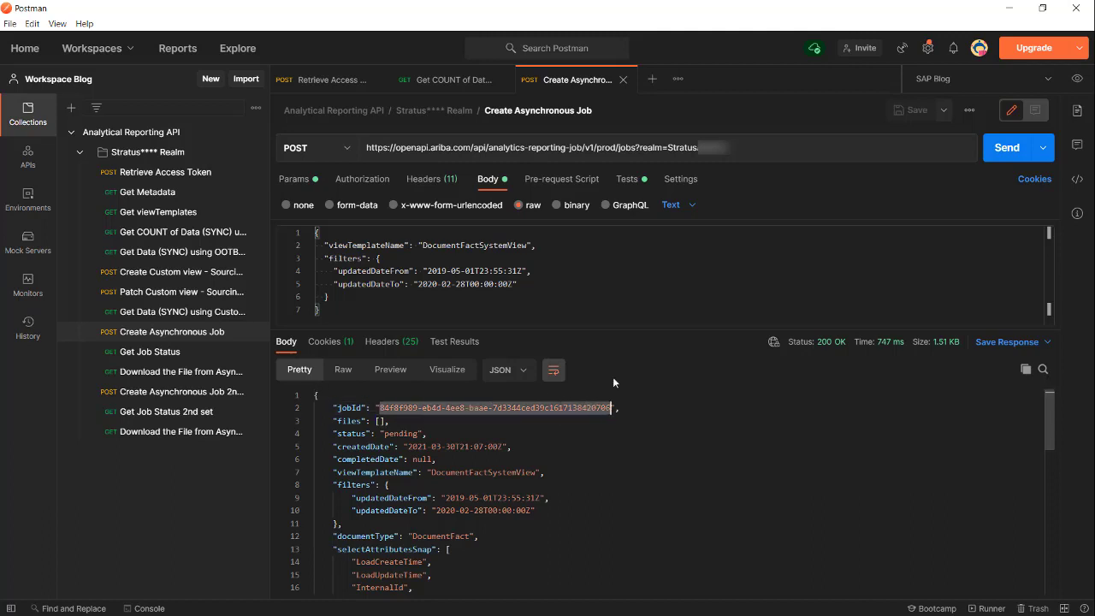
{"action": "left_click", "coordinate": [627, 180]}
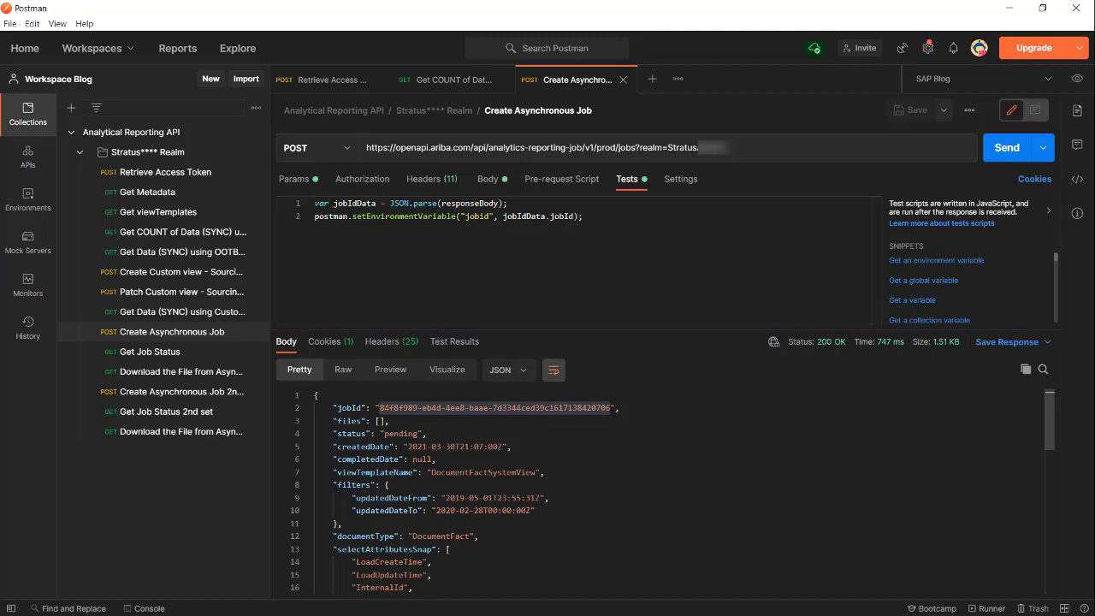
{"action": "left_click_drag", "start_coordinate": [382, 434], "coordinate": [419, 434]}
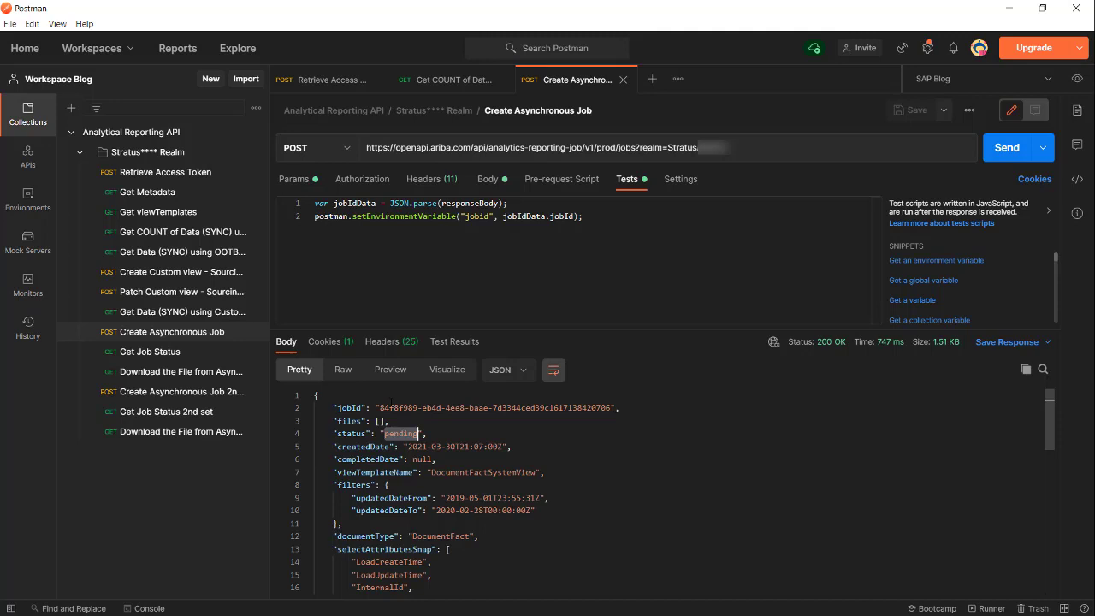
Step: Open the Get Job Status request, review its fileid test script, and send it to check the job's status
{"action": "left_click", "coordinate": [208, 358]}
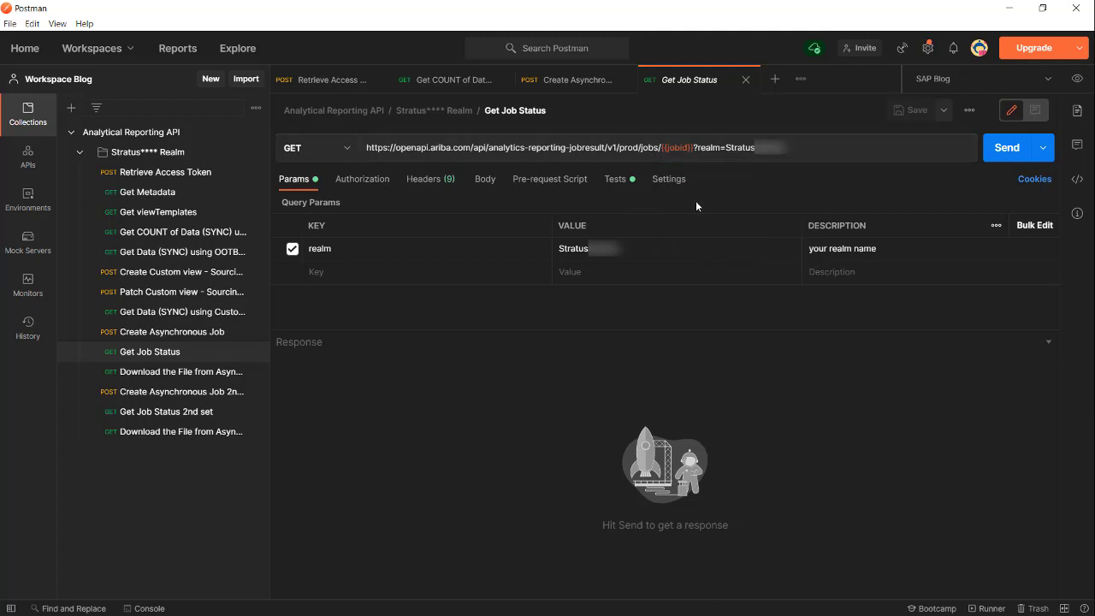
{"action": "left_click", "coordinate": [616, 180]}
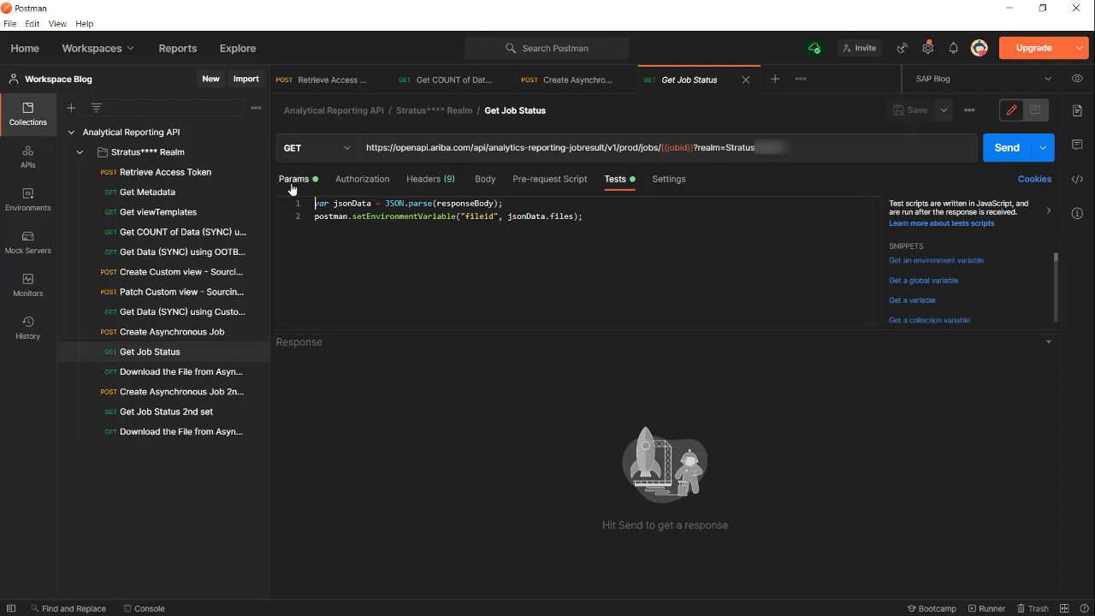
{"action": "key", "text": "ctrl+Return"}
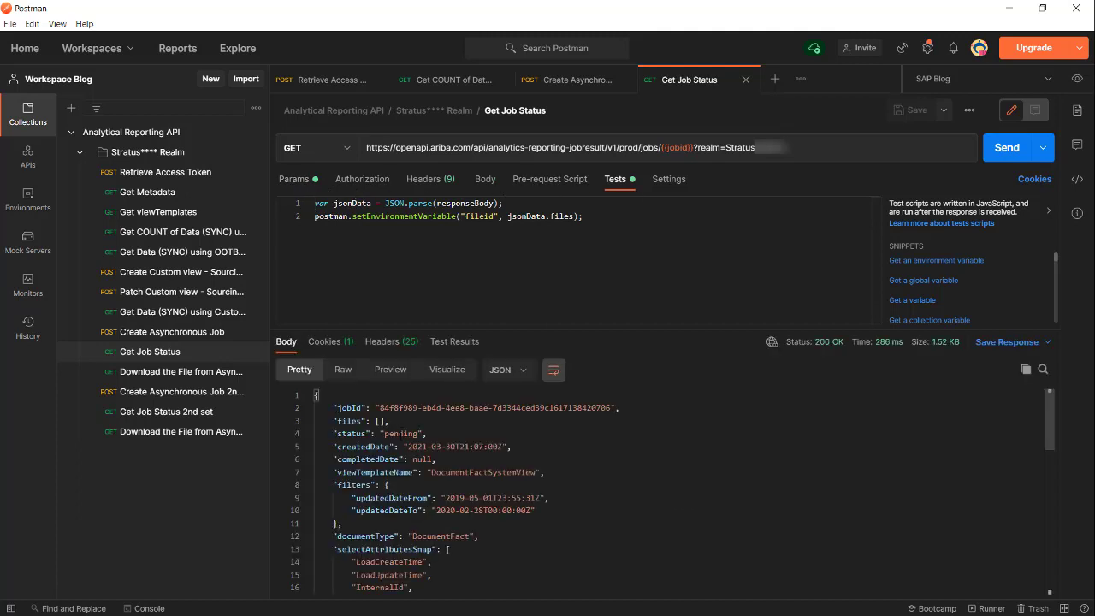
{"action": "double_click", "coordinate": [403, 434]}
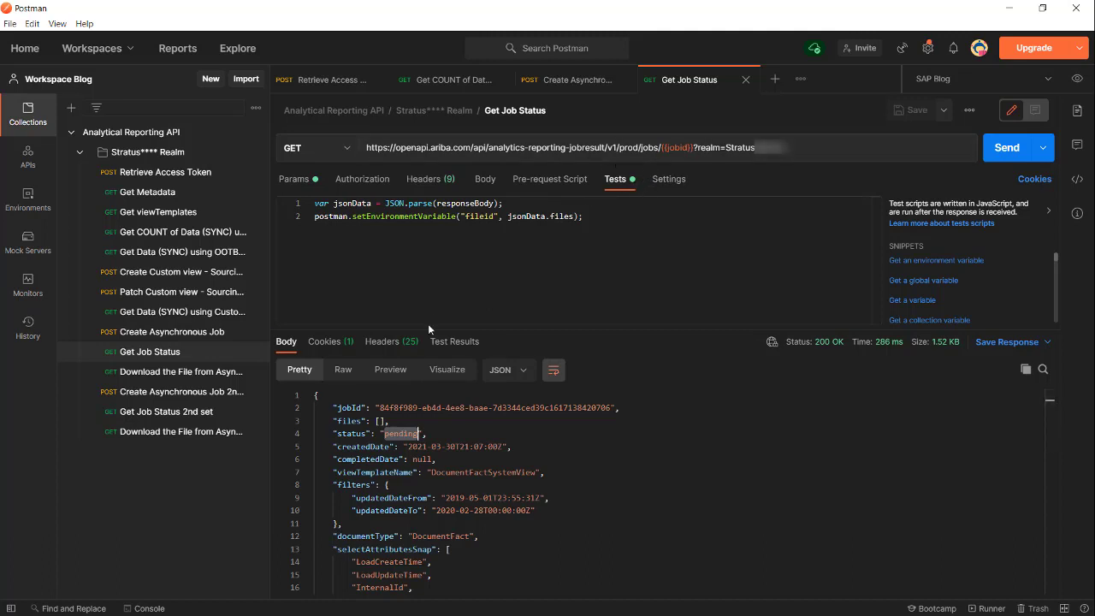
Step: Examine the rate limit values in the job status response headers, and return to the response body
{"action": "left_click", "coordinate": [392, 343]}
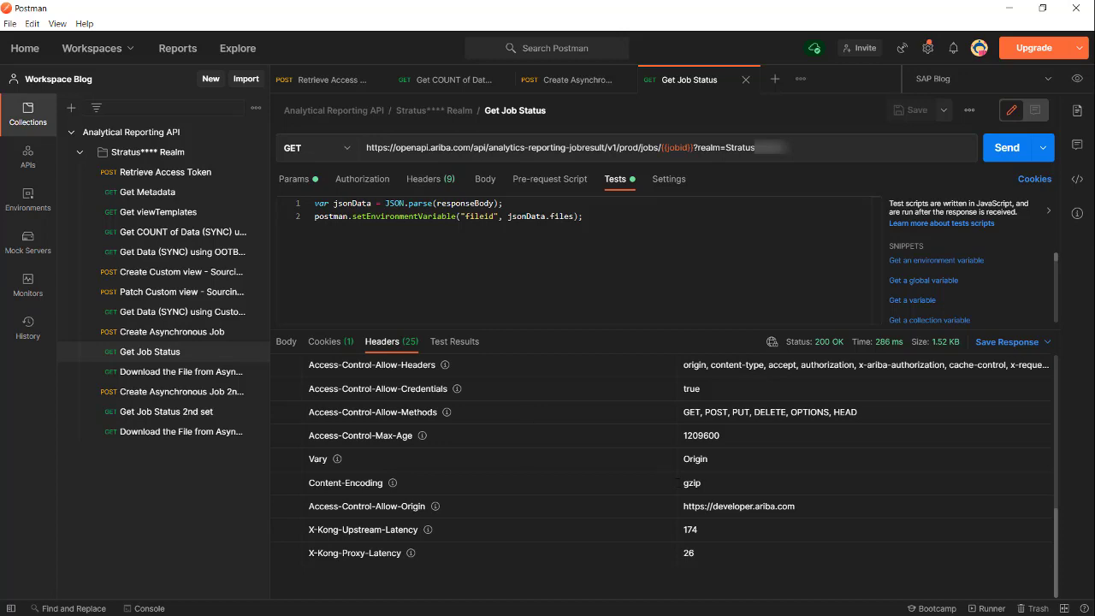
{"action": "scroll", "coordinate": [679, 483], "scroll_direction": "up", "scroll_amount": 3}
{"action": "scroll", "coordinate": [679, 483], "scroll_direction": "up", "scroll_amount": 5}
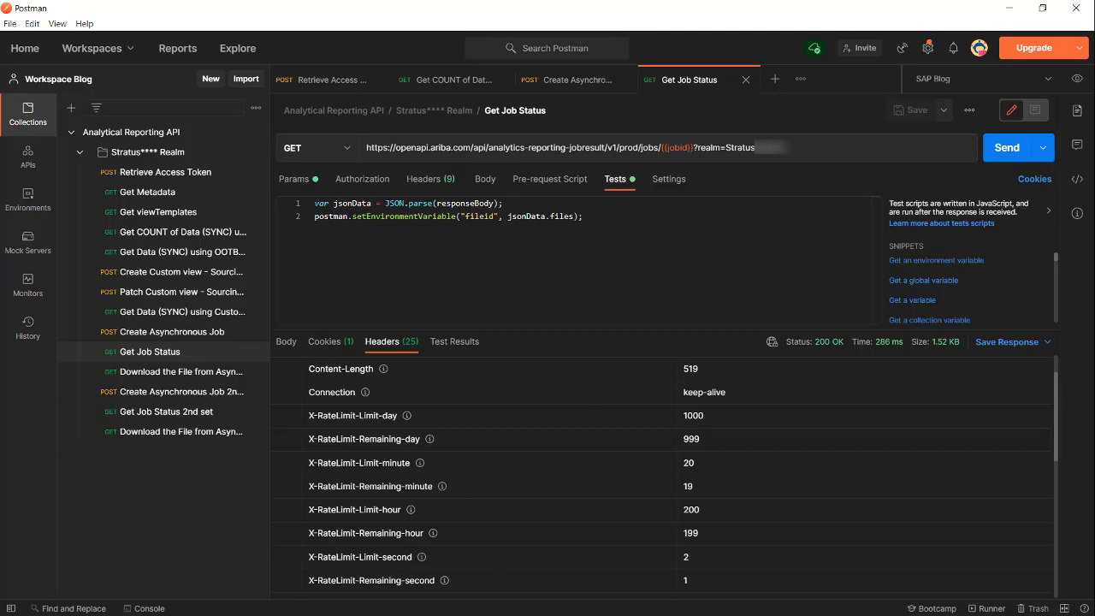
{"action": "left_click", "coordinate": [288, 342]}
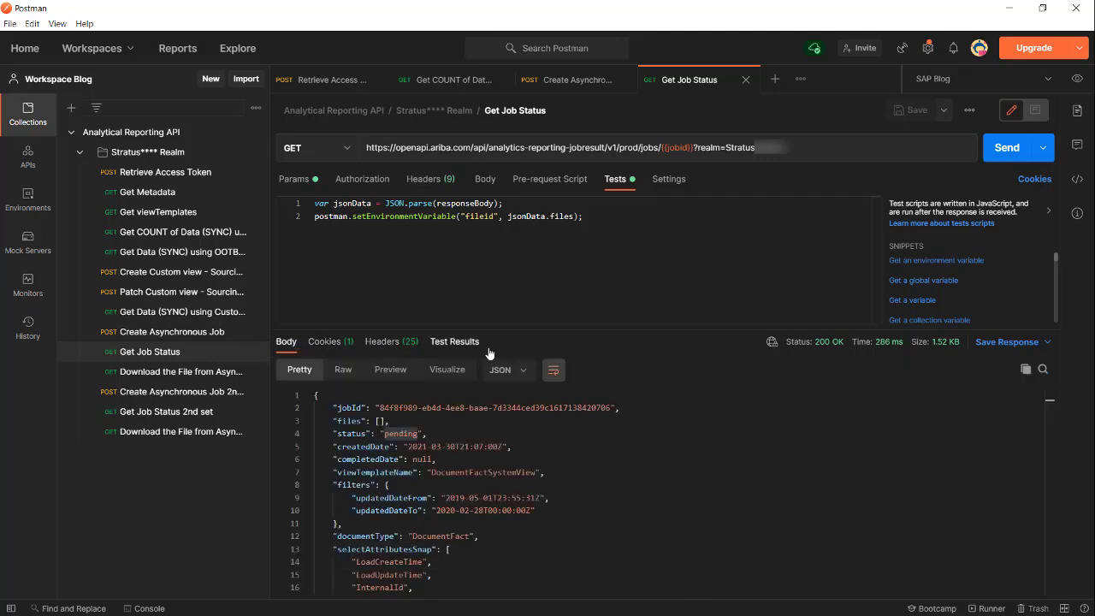
Step: Resend the job status request, enlarge the response area, and examine the response down to its pageToken and record total fields
{"action": "left_click", "coordinate": [1008, 149]}
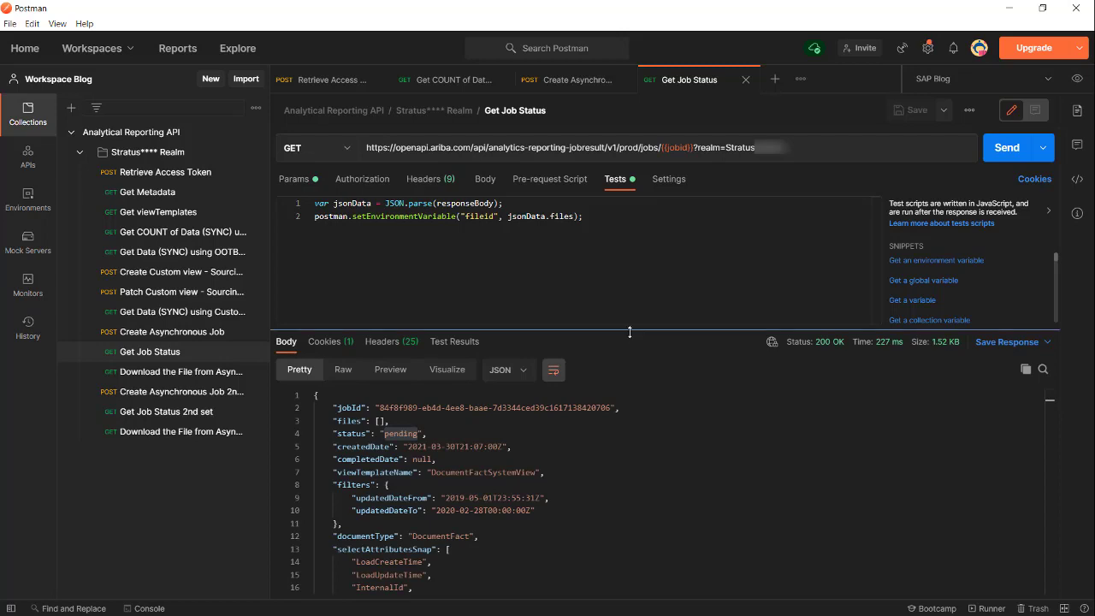
{"action": "left_click_drag", "start_coordinate": [630, 331], "coordinate": [630, 247]}
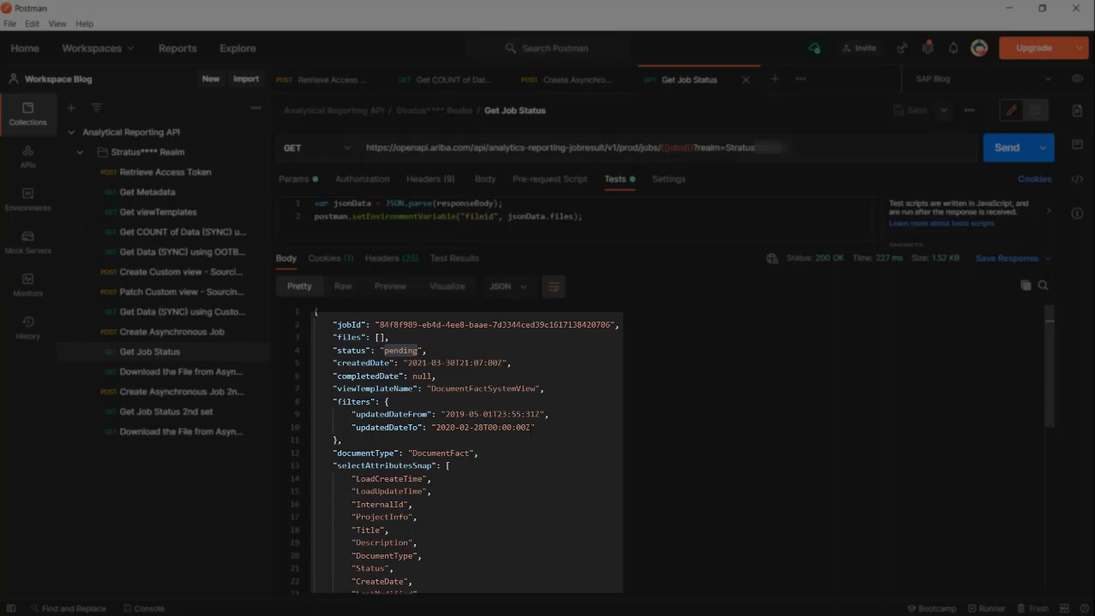
{"action": "scroll", "coordinate": [531, 428], "scroll_direction": "down", "scroll_amount": 8}
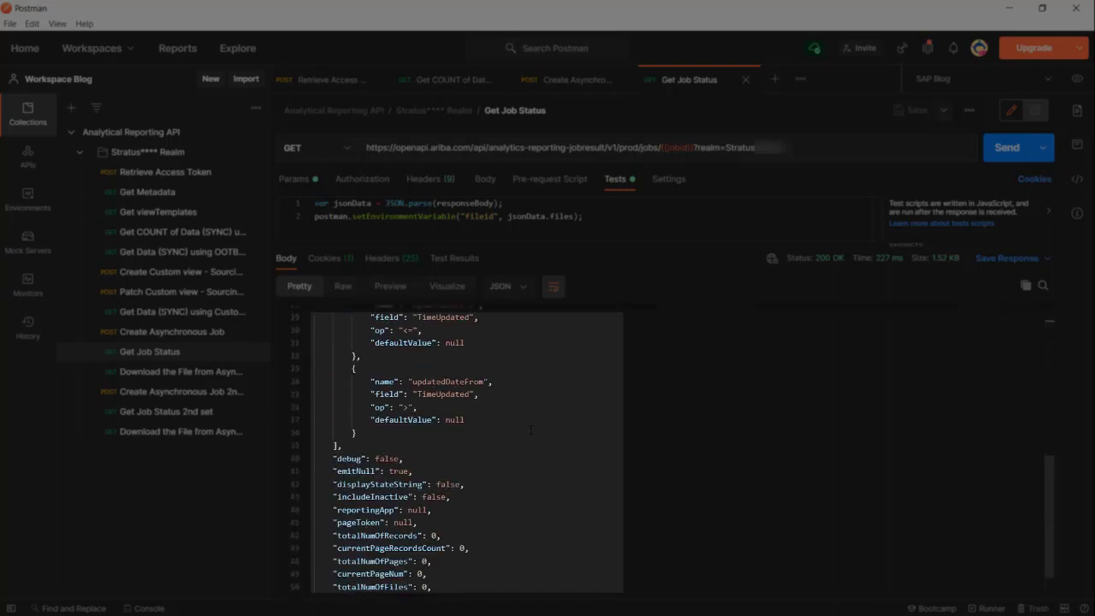
{"action": "scroll", "coordinate": [531, 429], "scroll_direction": "down", "scroll_amount": 1}
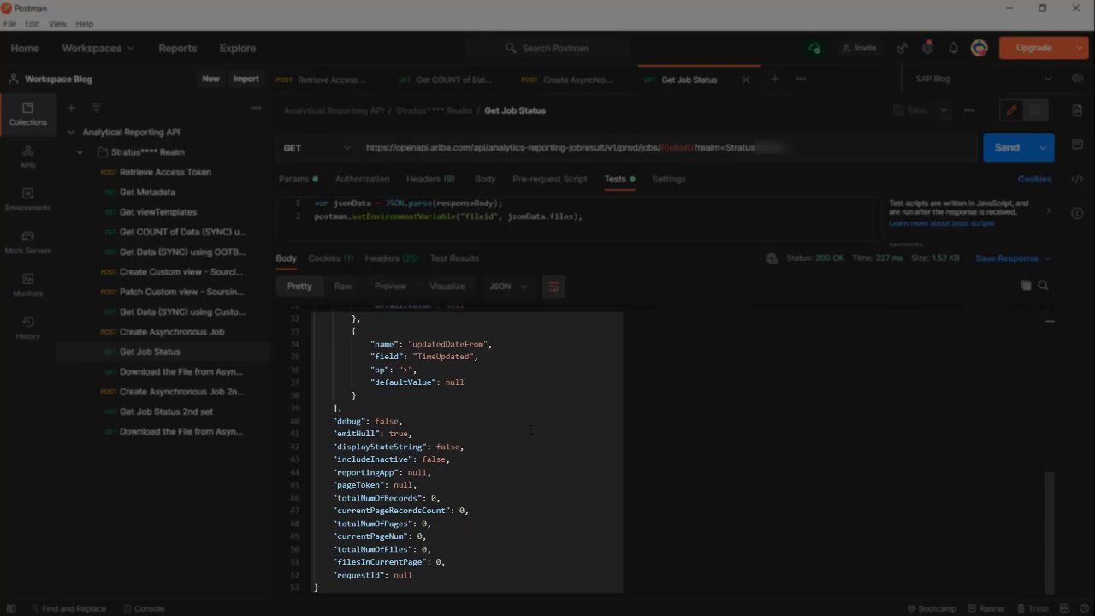
{"action": "double_click", "coordinate": [367, 485]}
{"action": "scroll", "coordinate": [655, 404], "scroll_direction": "up", "scroll_amount": 5}
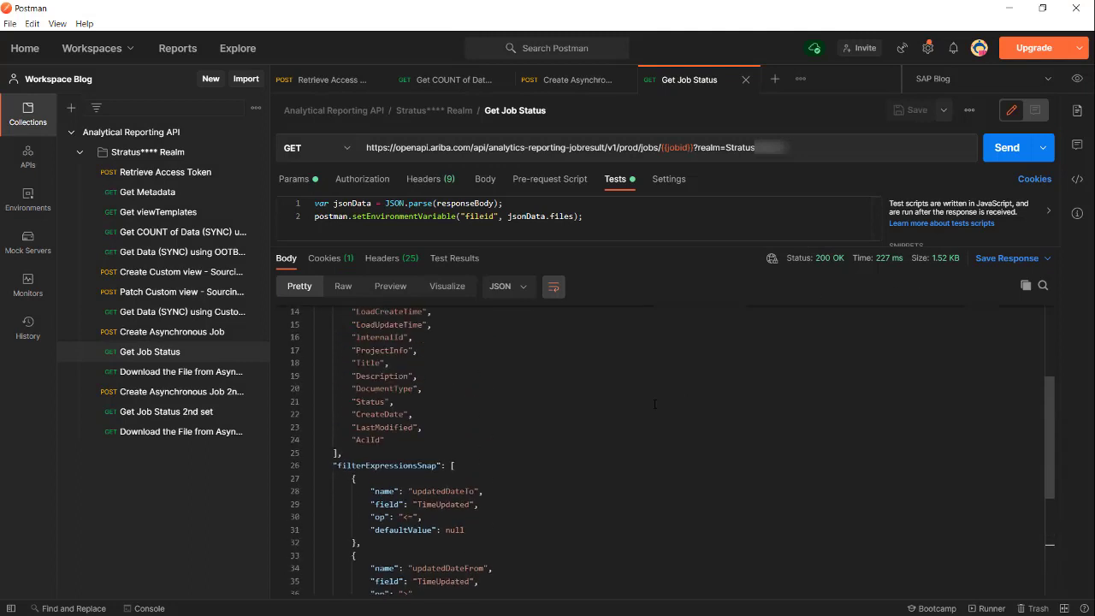
{"action": "scroll", "coordinate": [655, 404], "scroll_direction": "up", "scroll_amount": 4}
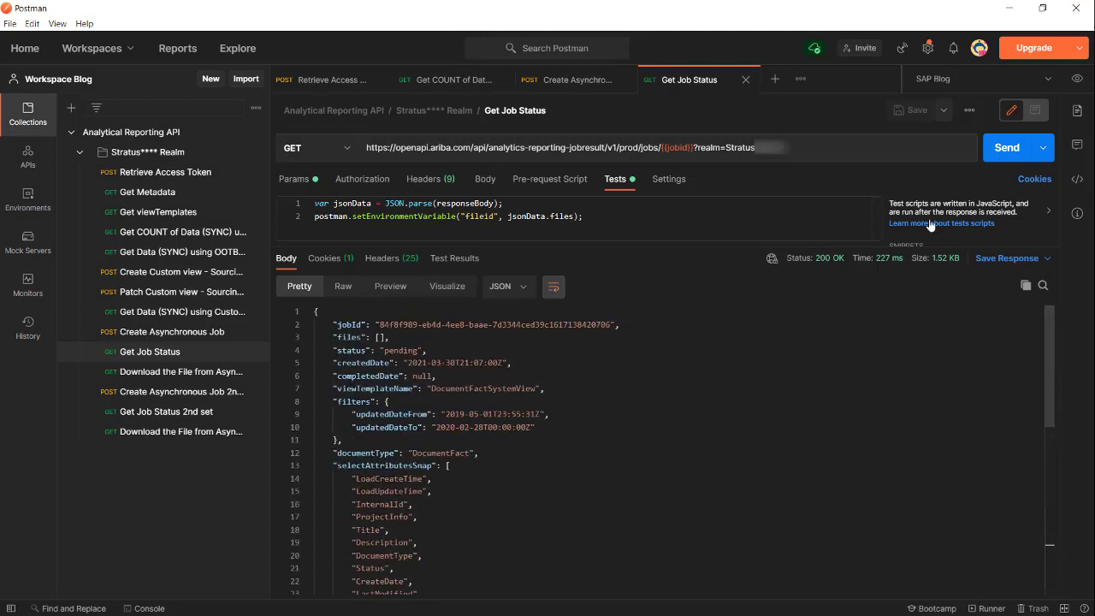
Step: Resend the job status request until the job completes, and review its file list, page token and total number of pages
{"action": "left_click", "coordinate": [1008, 148]}
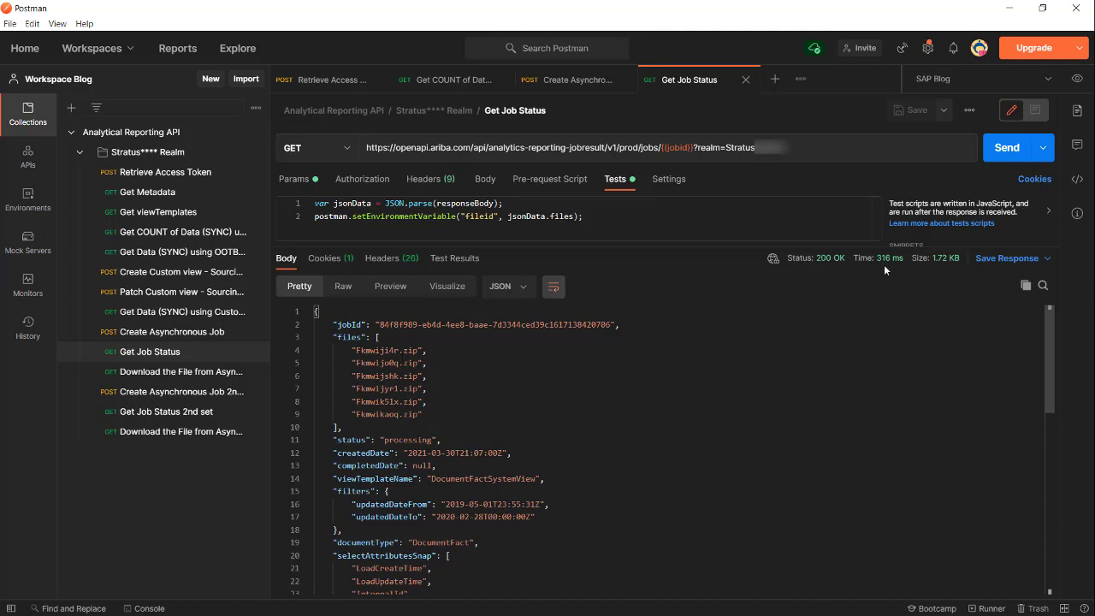
{"action": "left_click", "coordinate": [1007, 151]}
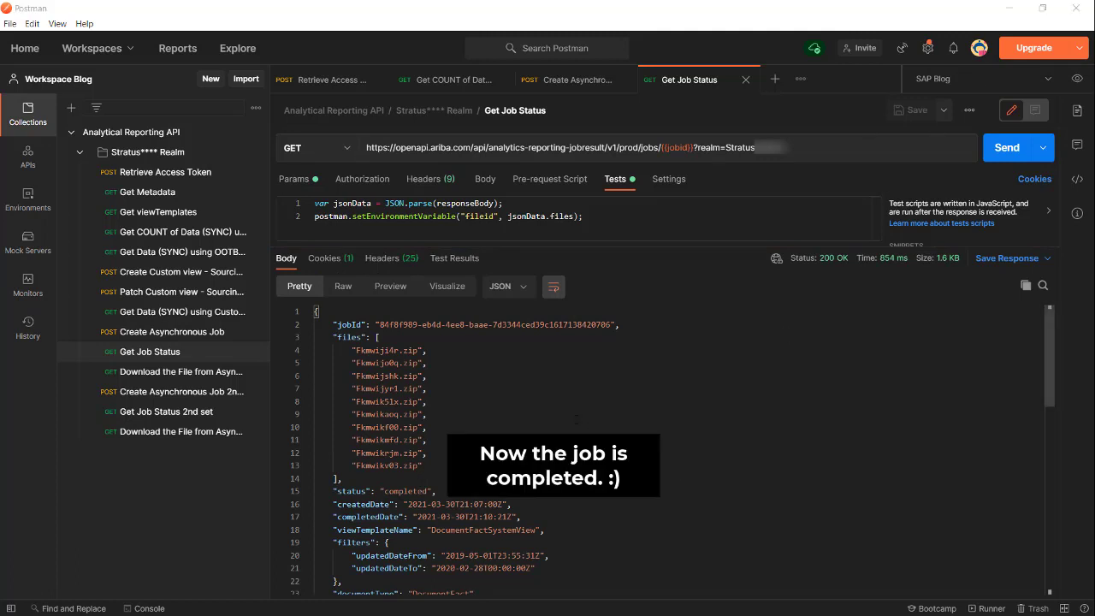
{"action": "scroll", "coordinate": [507, 391], "scroll_direction": "down", "scroll_amount": 6}
{"action": "scroll", "coordinate": [507, 390], "scroll_direction": "down", "scroll_amount": 1}
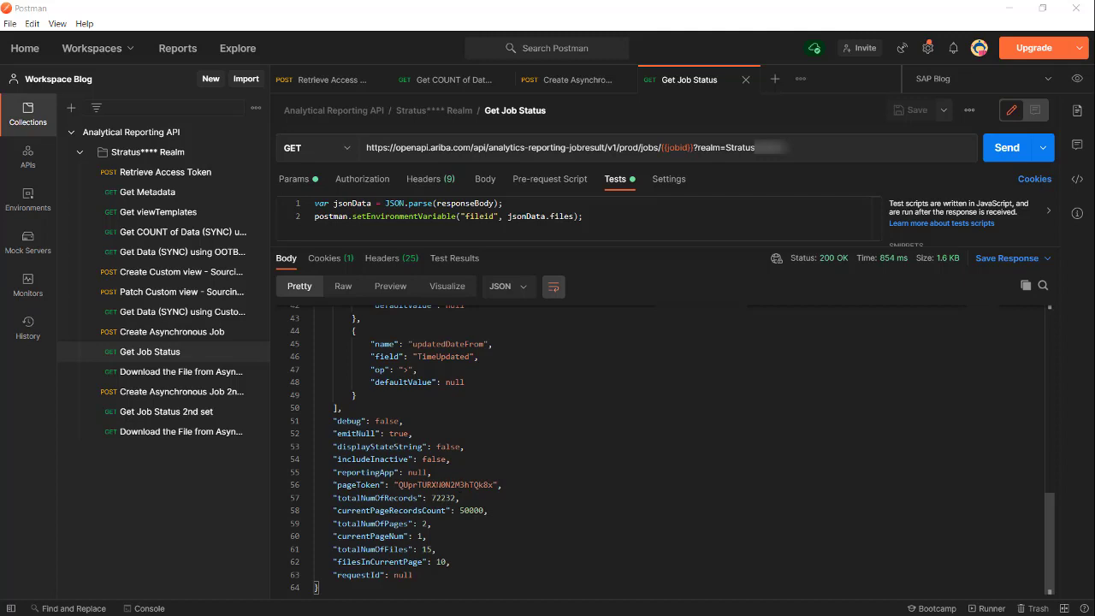
{"action": "left_click_drag", "start_coordinate": [433, 523], "coordinate": [338, 523]}
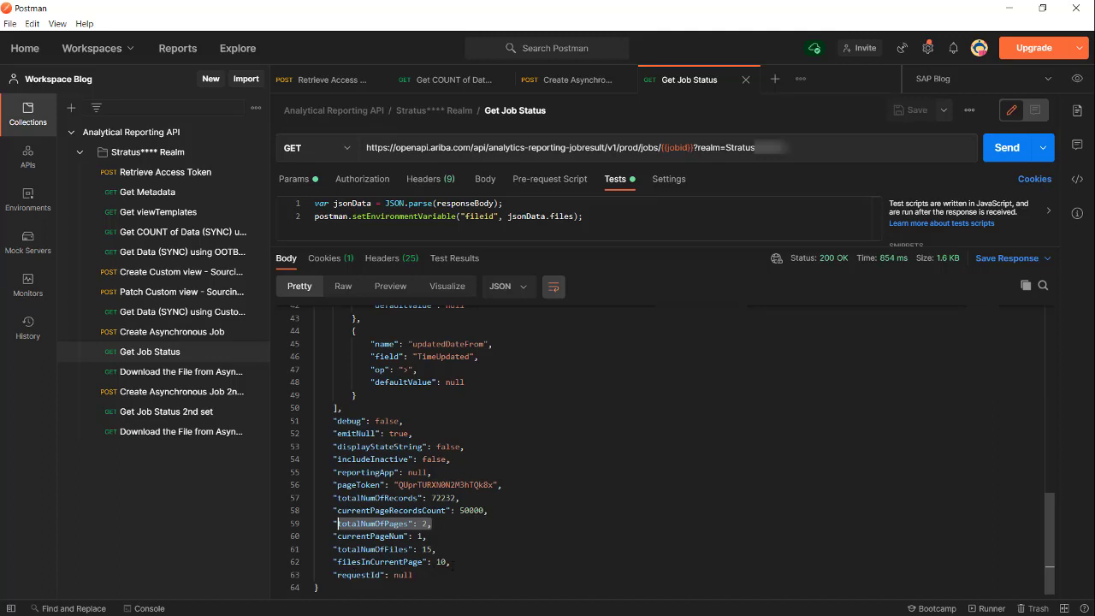
{"action": "scroll", "coordinate": [524, 497], "scroll_direction": "up", "scroll_amount": 6}
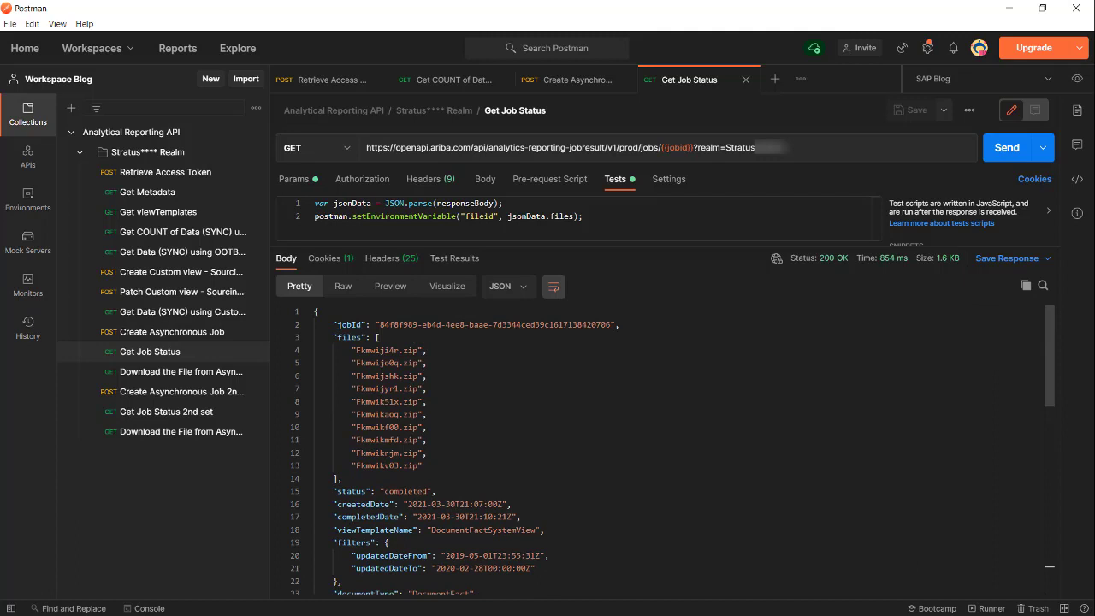
Step: Copy the file name Fkmwiji4r.zip from the job status response into the Download the File from Async Job URL, replacing the old file name
{"action": "left_click_drag", "start_coordinate": [356, 351], "coordinate": [419, 351]}
{"action": "right_click", "coordinate": [406, 351]}
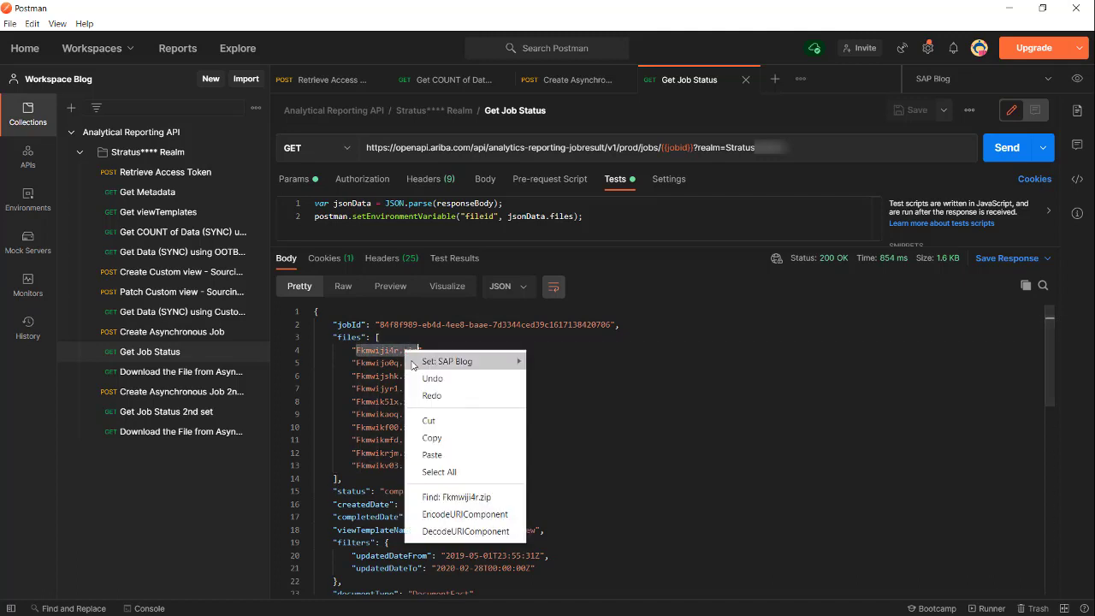
{"action": "left_click", "coordinate": [441, 438]}
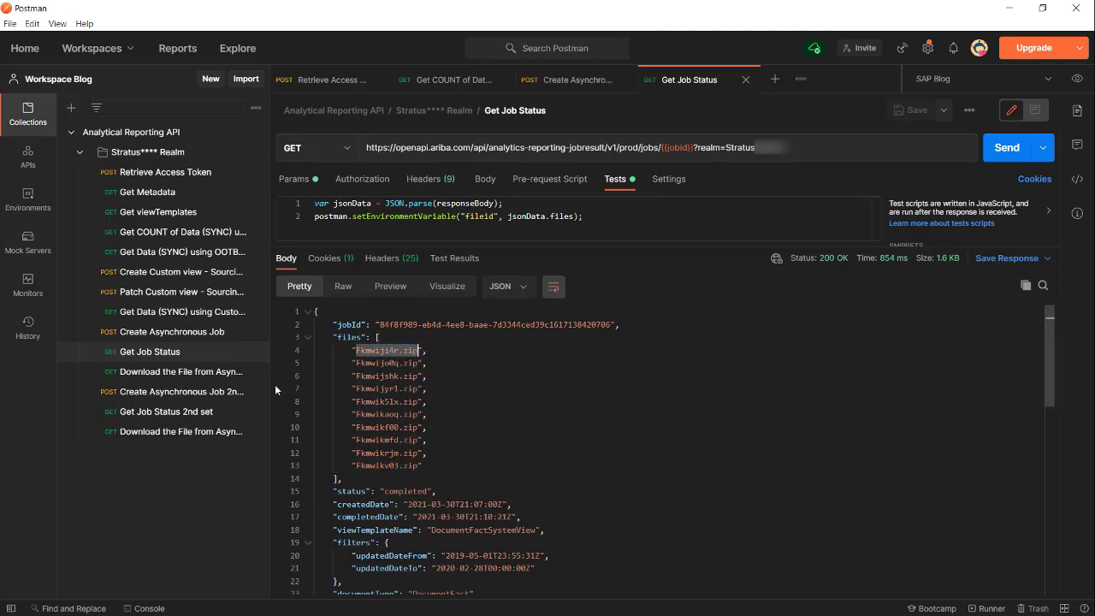
{"action": "left_click", "coordinate": [193, 380]}
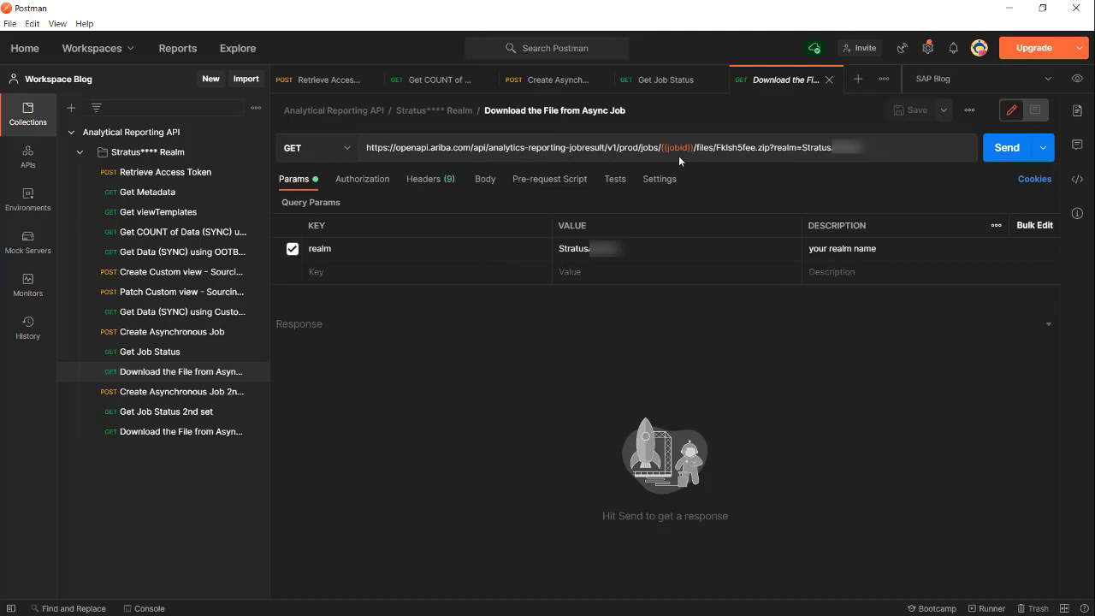
{"action": "mouse_move", "coordinate": [678, 150]}
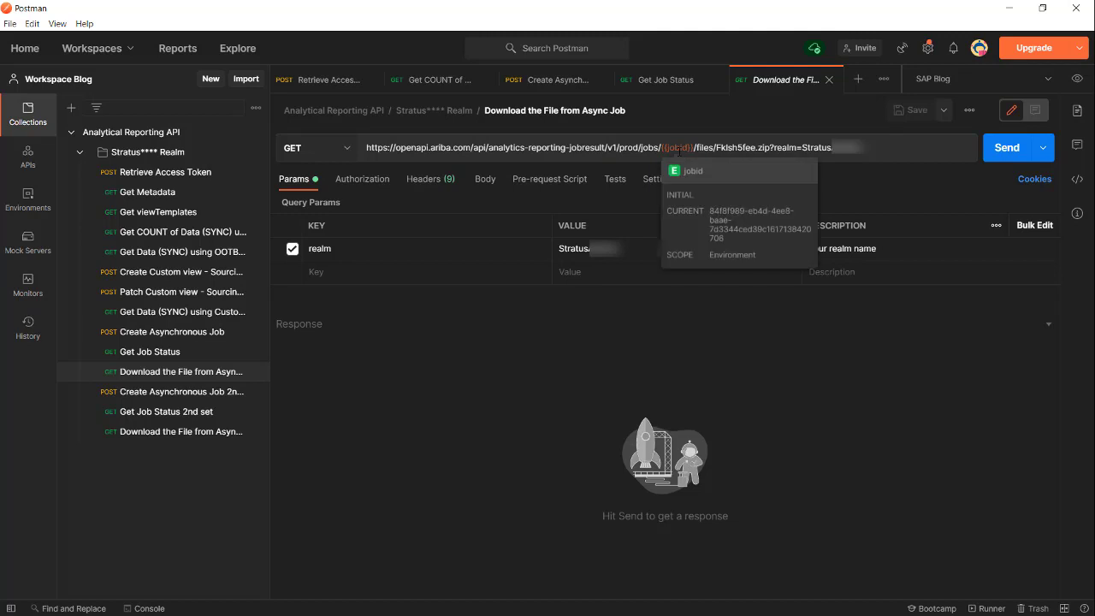
{"action": "double_click", "coordinate": [736, 147]}
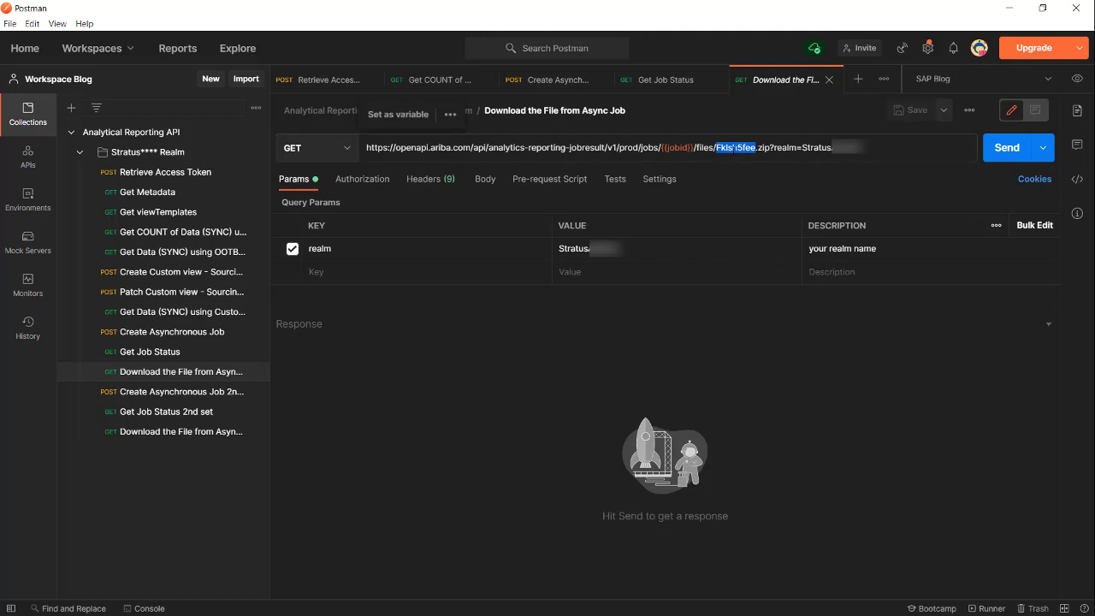
{"action": "key", "text": "ctrl+v"}
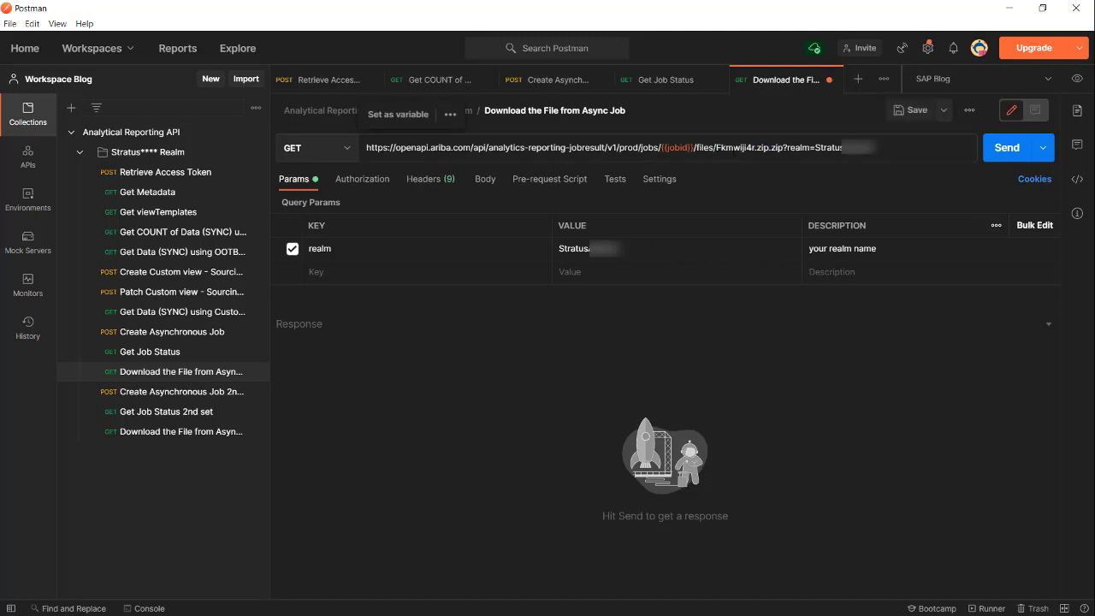
{"action": "key", "text": "Delete"}
{"action": "key", "text": "Delete"}
{"action": "key", "text": "Delete"}
{"action": "key", "text": "Delete"}
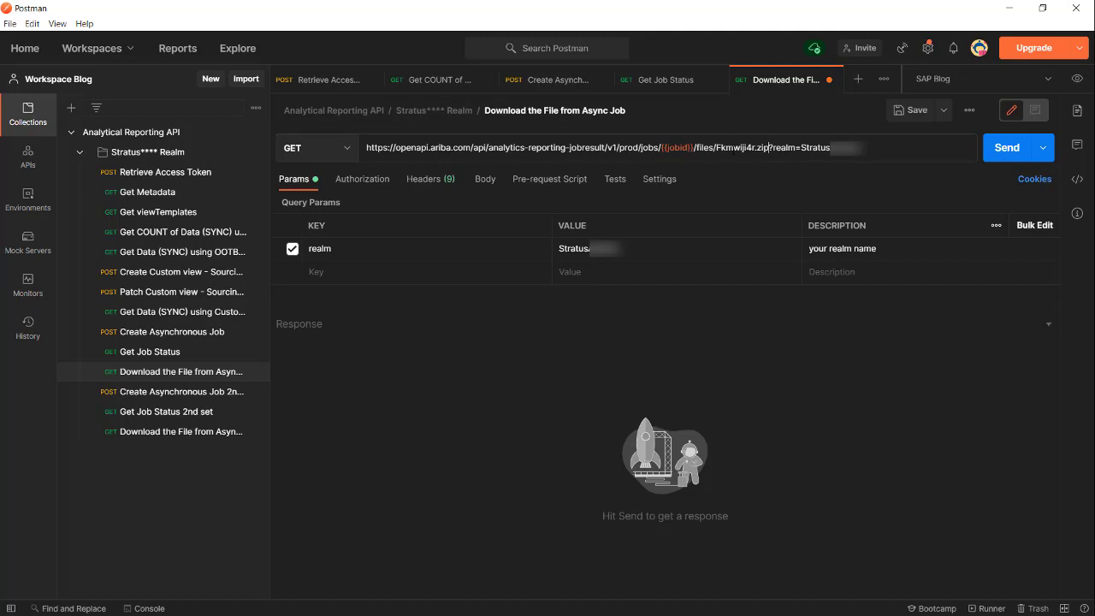
Step: Send the download request and save the returned file as Fkmwiji4r.zip in the Downloads folder
{"action": "left_click", "coordinate": [1046, 150]}
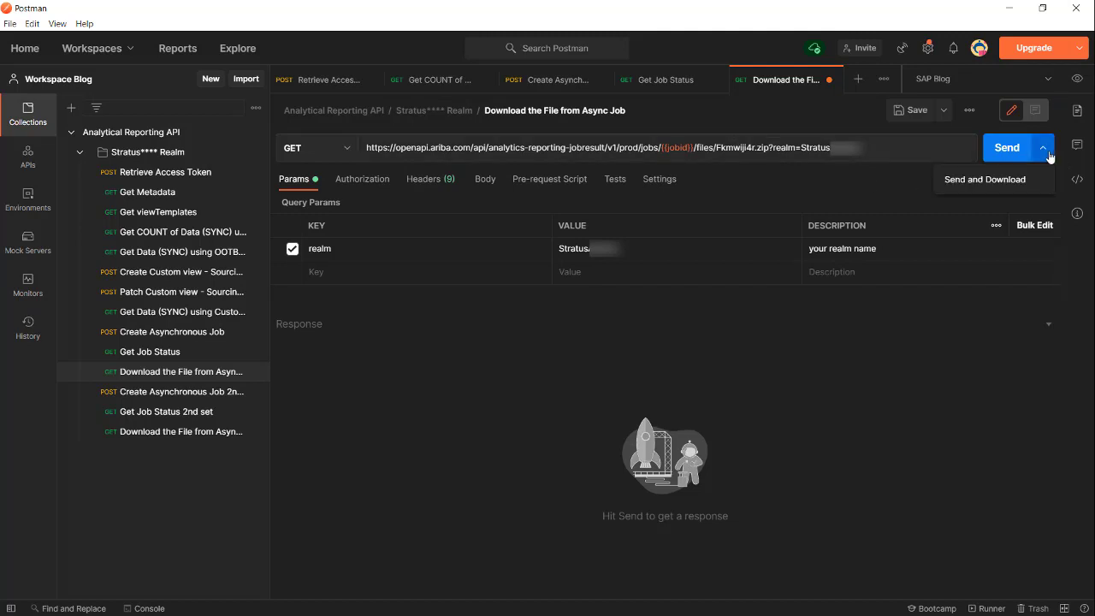
{"action": "left_click", "coordinate": [1012, 181]}
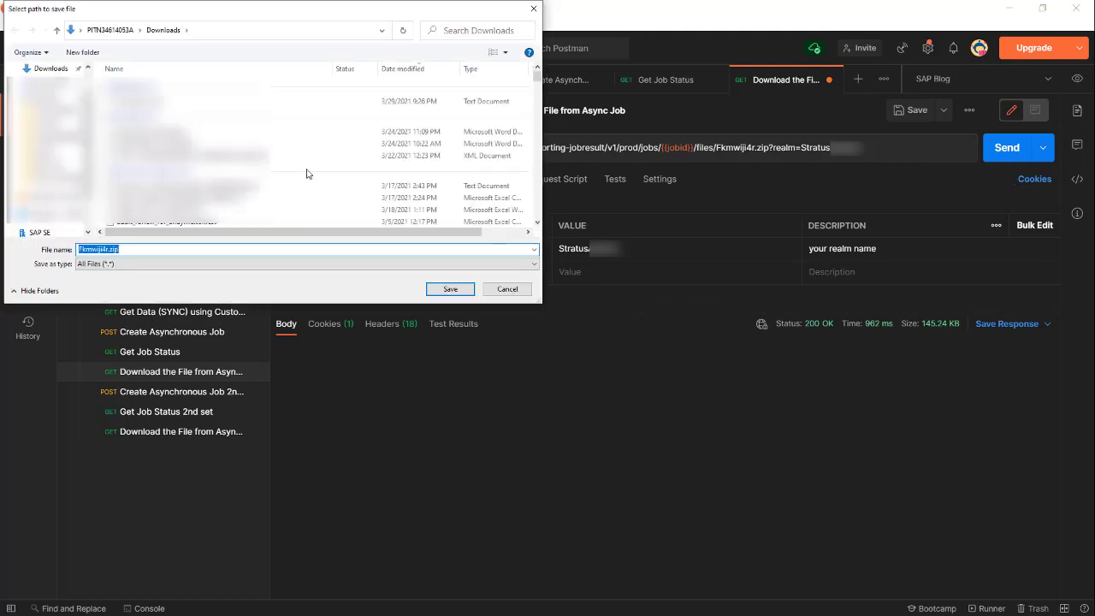
{"action": "left_click", "coordinate": [430, 291]}
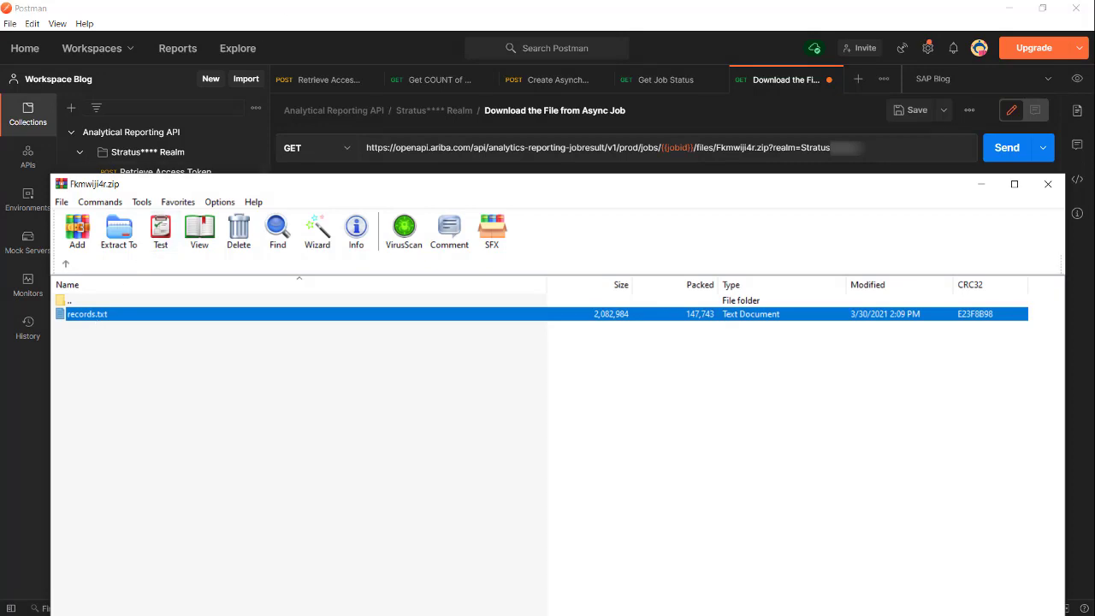
Step: Open records.txt from the Fkmwiji4r.zip archive, examine its records, and close it
{"action": "key", "text": "Return"}
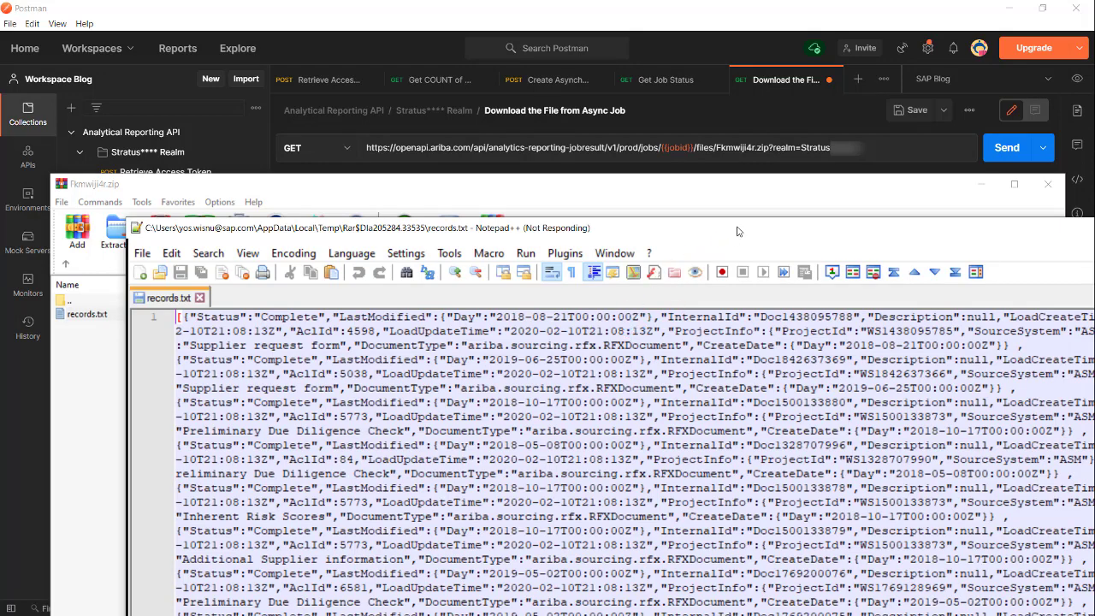
{"action": "left_click_drag", "start_coordinate": [739, 231], "coordinate": [626, 240]}
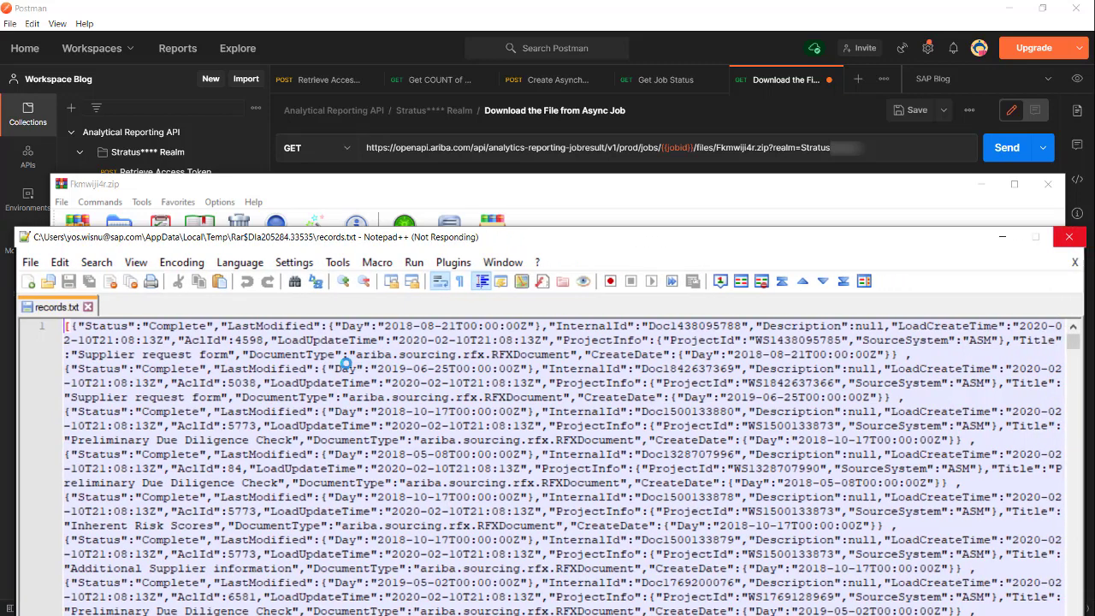
{"action": "left_click", "coordinate": [1061, 240]}
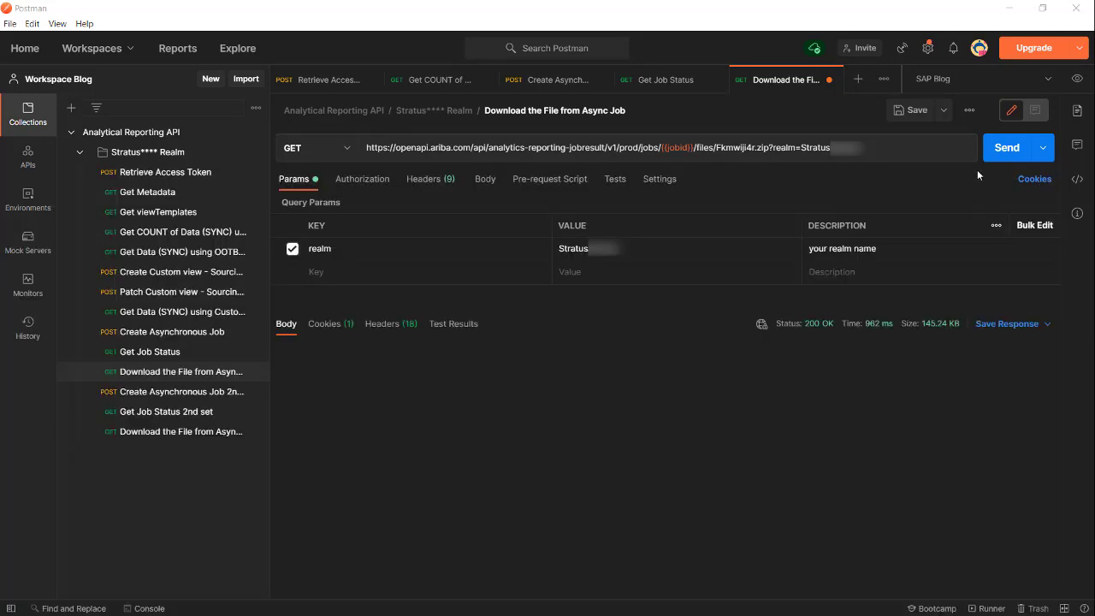
Step: Copy the page token from the Get Job Status response into the pageToken parameter of the Create Asynchronous Job 2nd Set request
{"action": "left_click", "coordinate": [665, 88]}
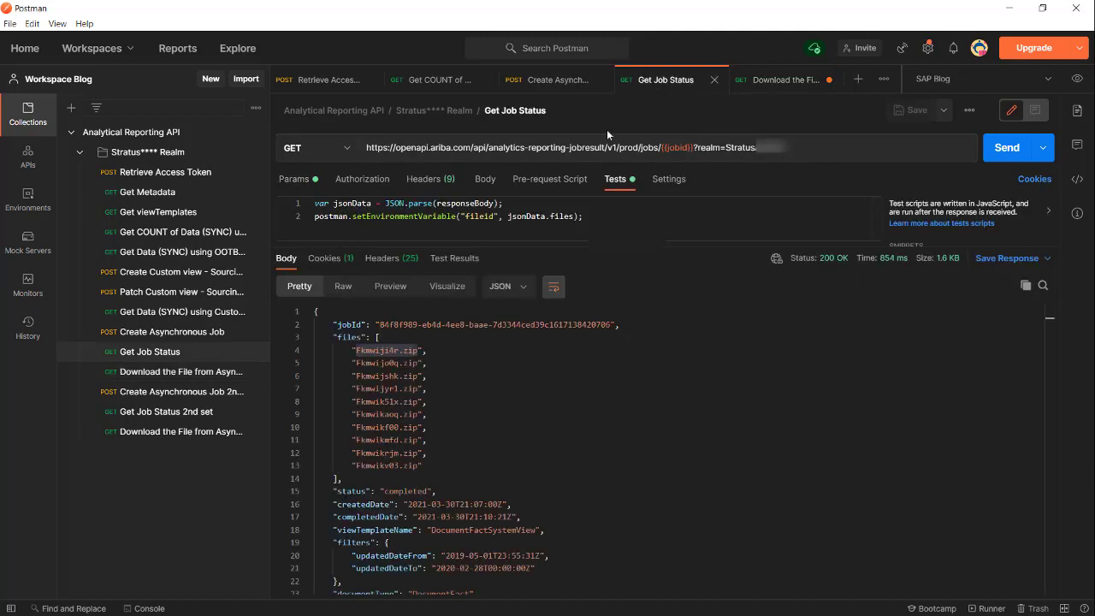
{"action": "scroll", "coordinate": [505, 418], "scroll_direction": "down", "scroll_amount": 5}
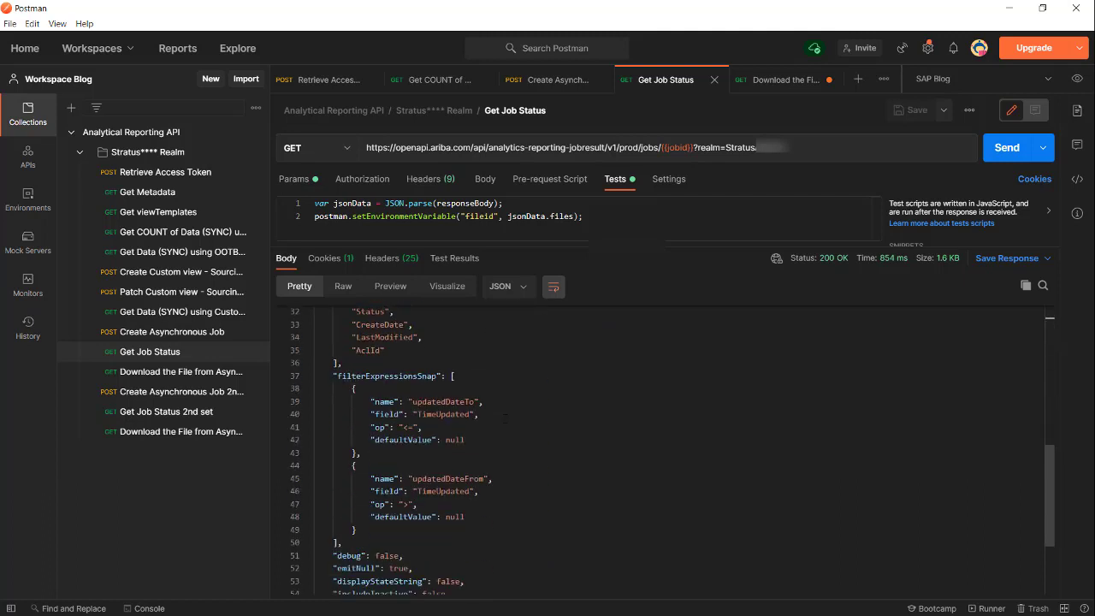
{"action": "scroll", "coordinate": [505, 418], "scroll_direction": "down", "scroll_amount": 3}
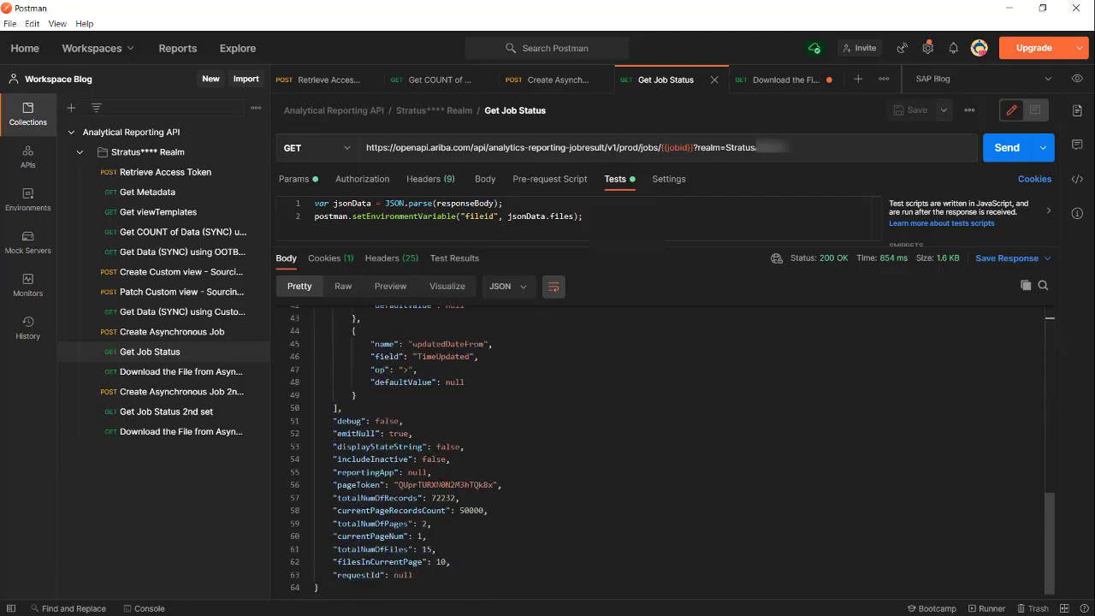
{"action": "double_click", "coordinate": [492, 486]}
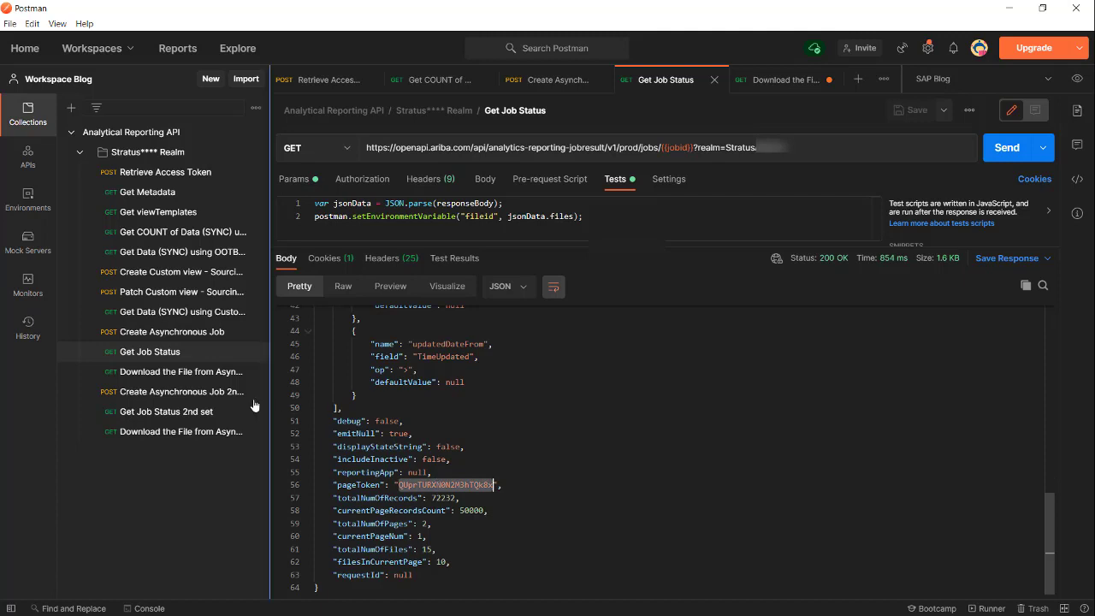
{"action": "left_click", "coordinate": [212, 396]}
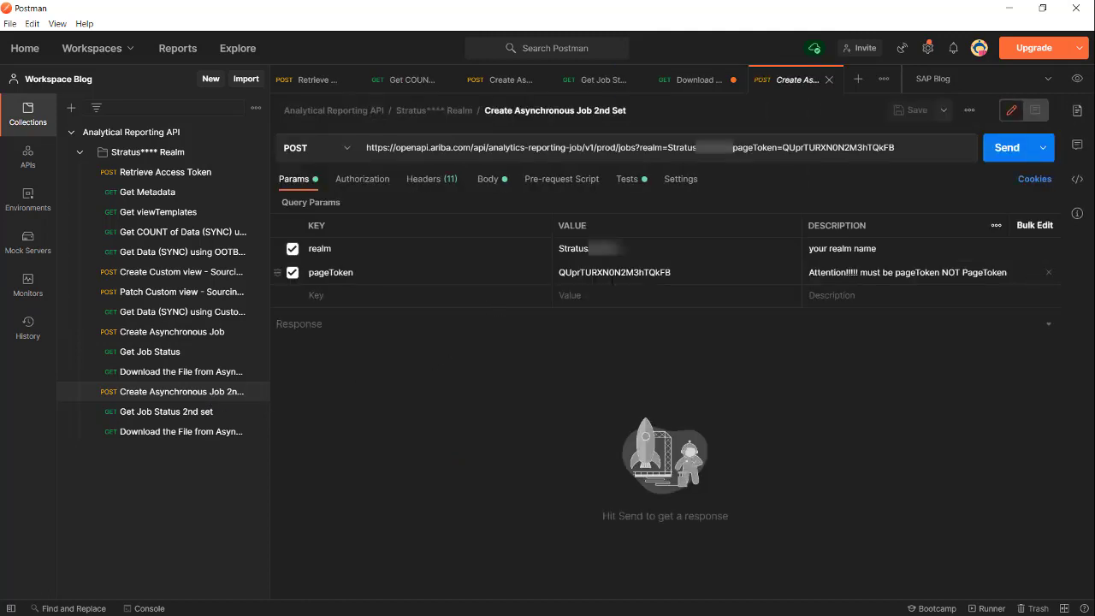
{"action": "double_click", "coordinate": [612, 274]}
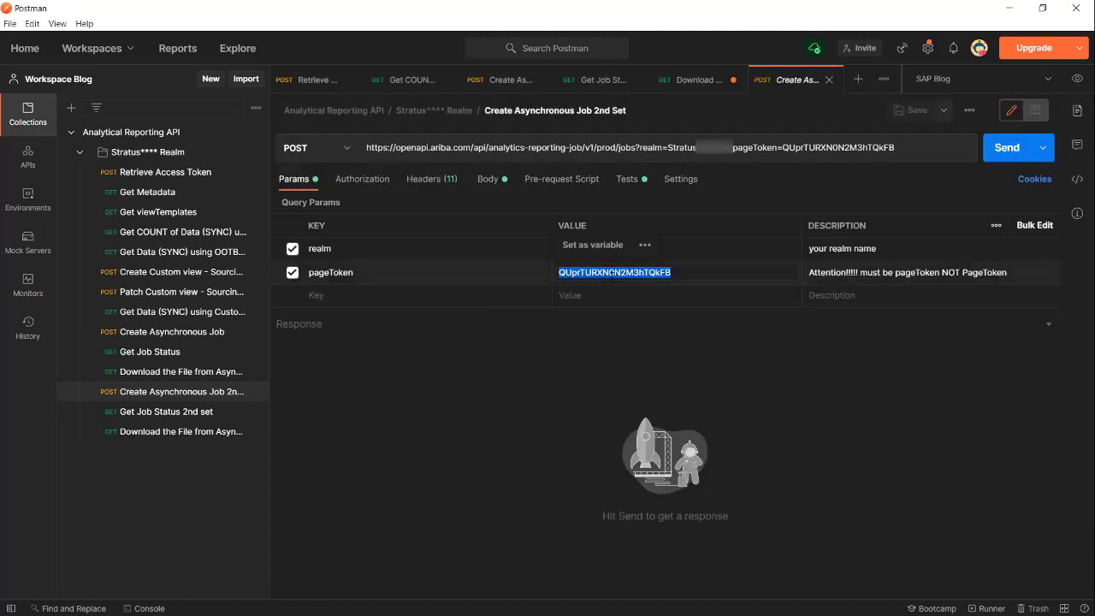
{"action": "type", "text": "QUprTURXN0N2M3hTQk8x"}
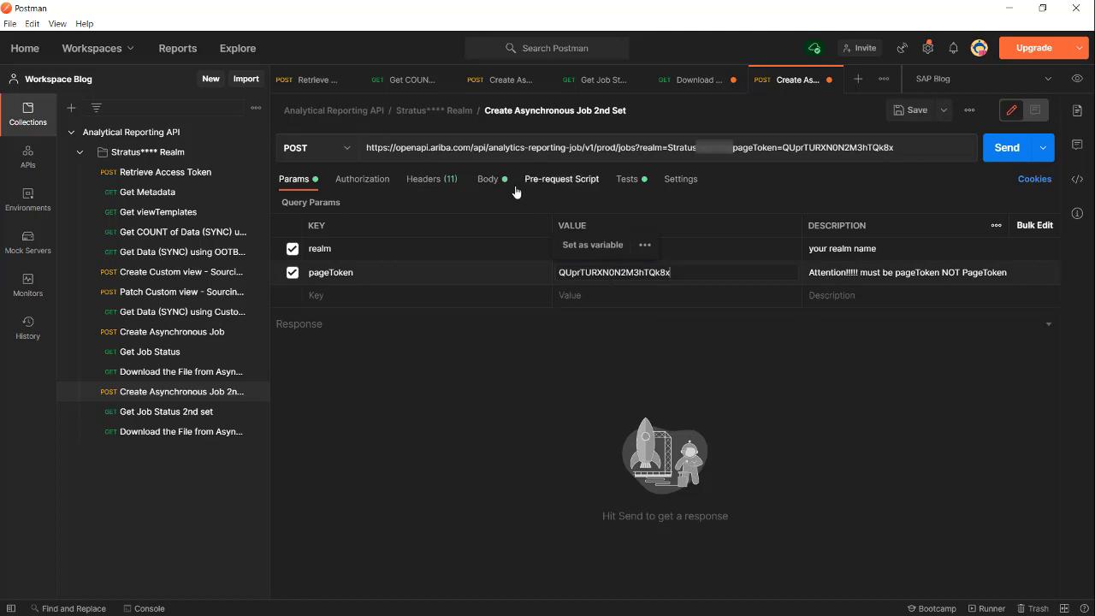
Step: Review the second job request's body, send it, and examine the response down to its record and page total fields
{"action": "left_click", "coordinate": [489, 181]}
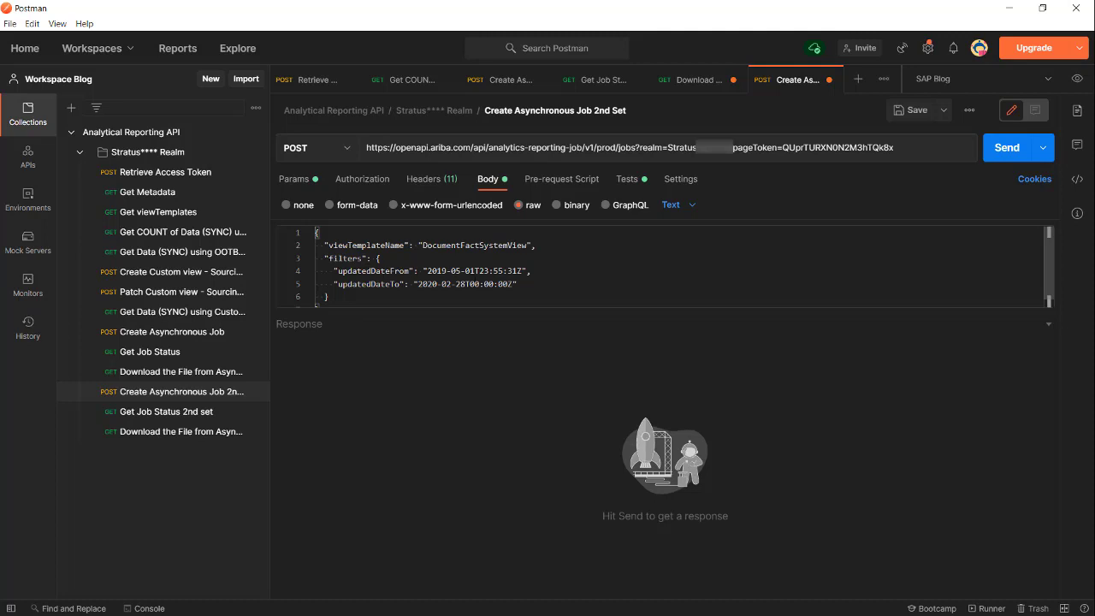
{"action": "left_click", "coordinate": [1004, 149]}
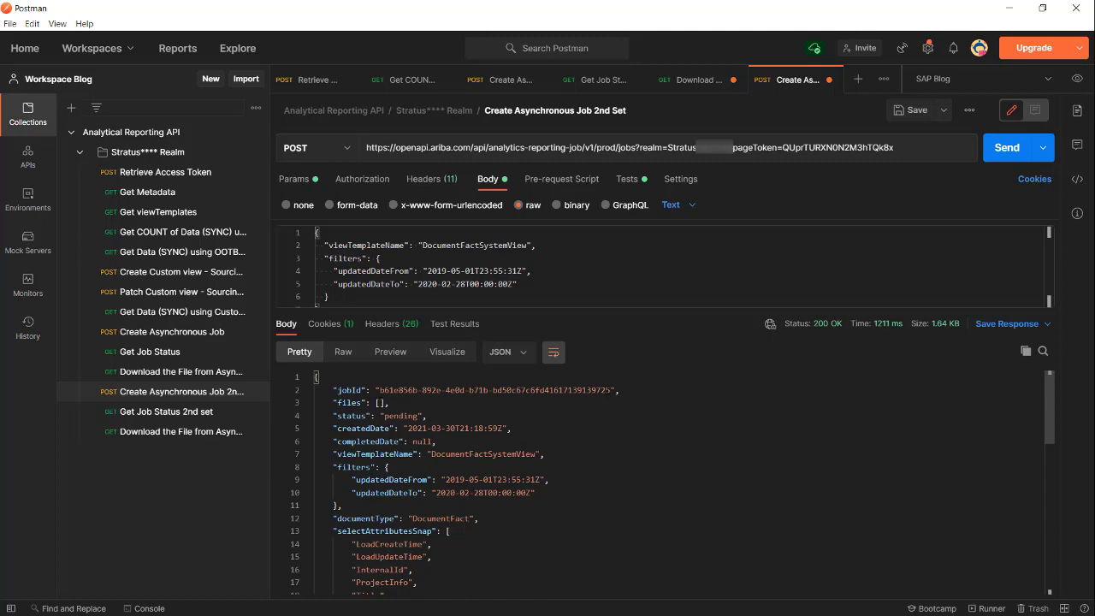
{"action": "scroll", "coordinate": [567, 480], "scroll_direction": "down", "scroll_amount": 9}
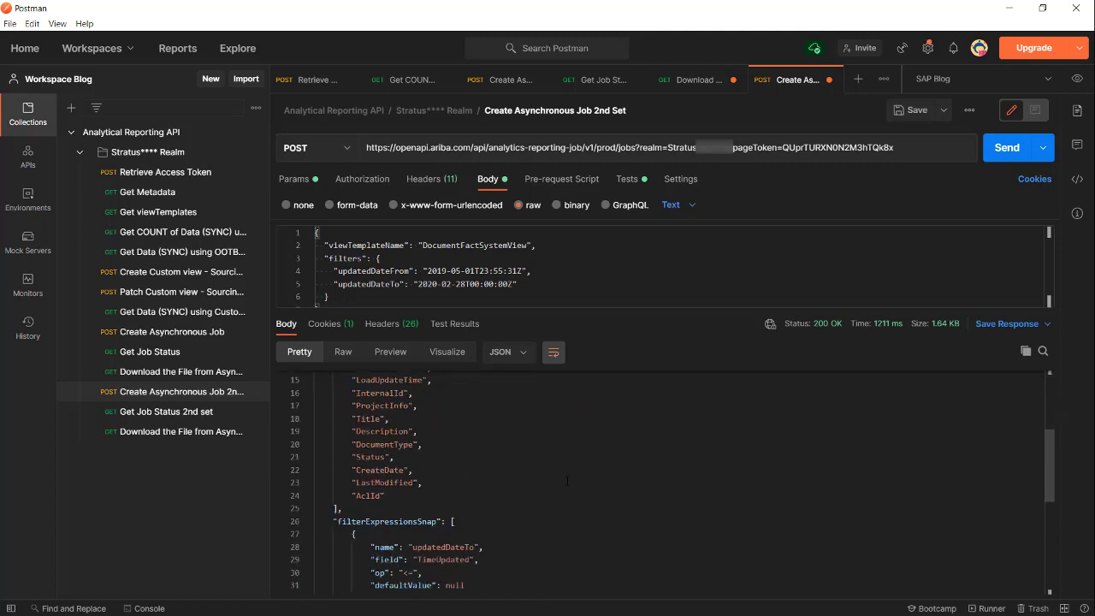
{"action": "scroll", "coordinate": [568, 481], "scroll_direction": "down", "scroll_amount": 3}
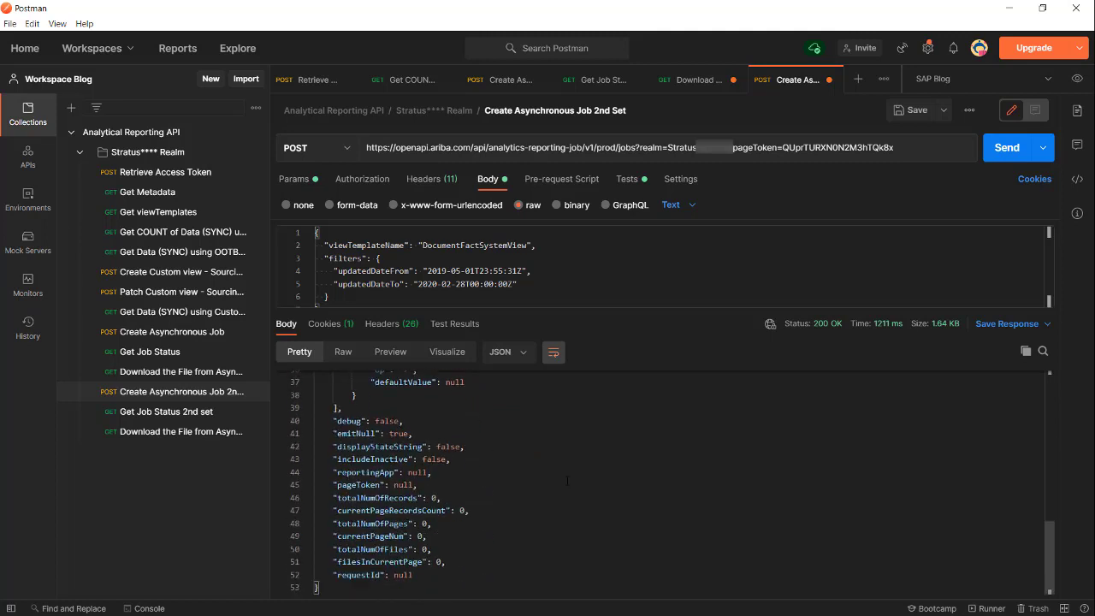
{"action": "scroll", "coordinate": [567, 481], "scroll_direction": "up", "scroll_amount": 15}
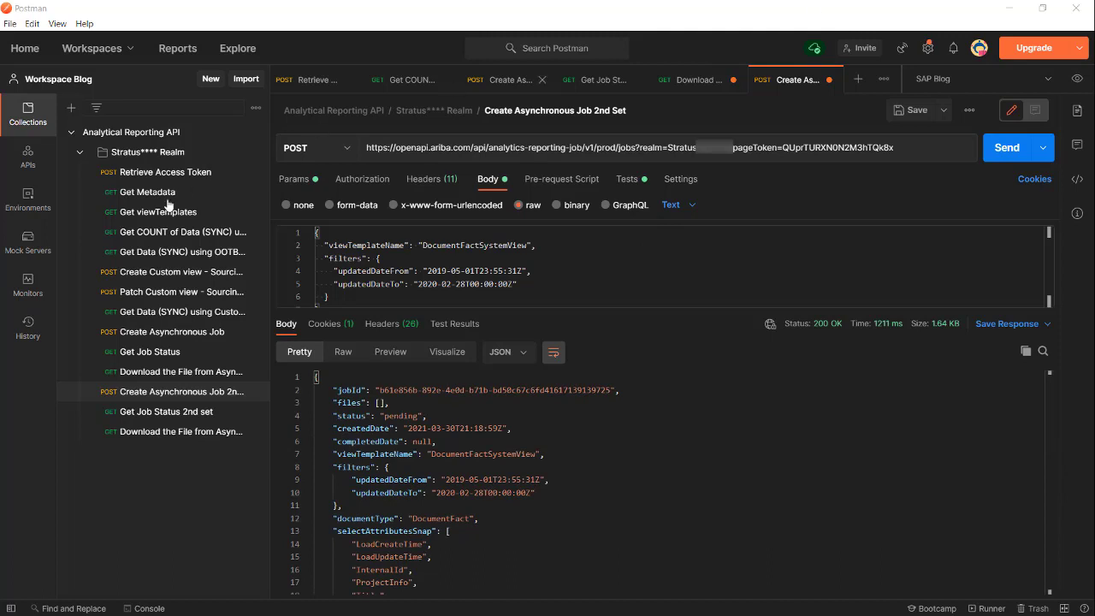
Step: Open the Get Job Status 2nd set request, check its jobid2 variable, and send it
{"action": "left_click", "coordinate": [159, 410]}
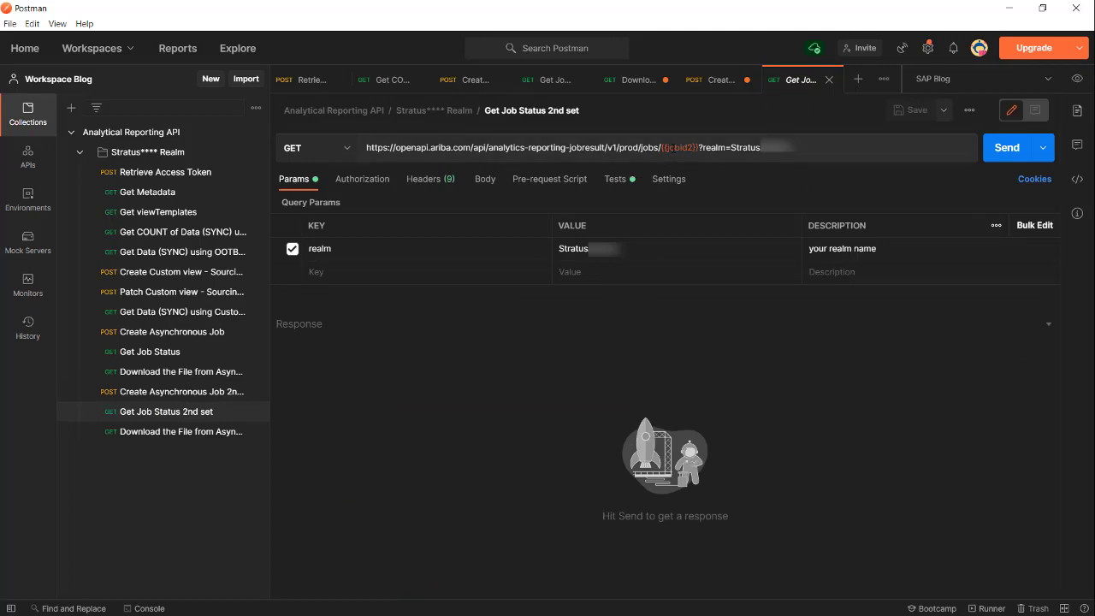
{"action": "mouse_move", "coordinate": [674, 148]}
{"action": "left_click", "coordinate": [1005, 150]}
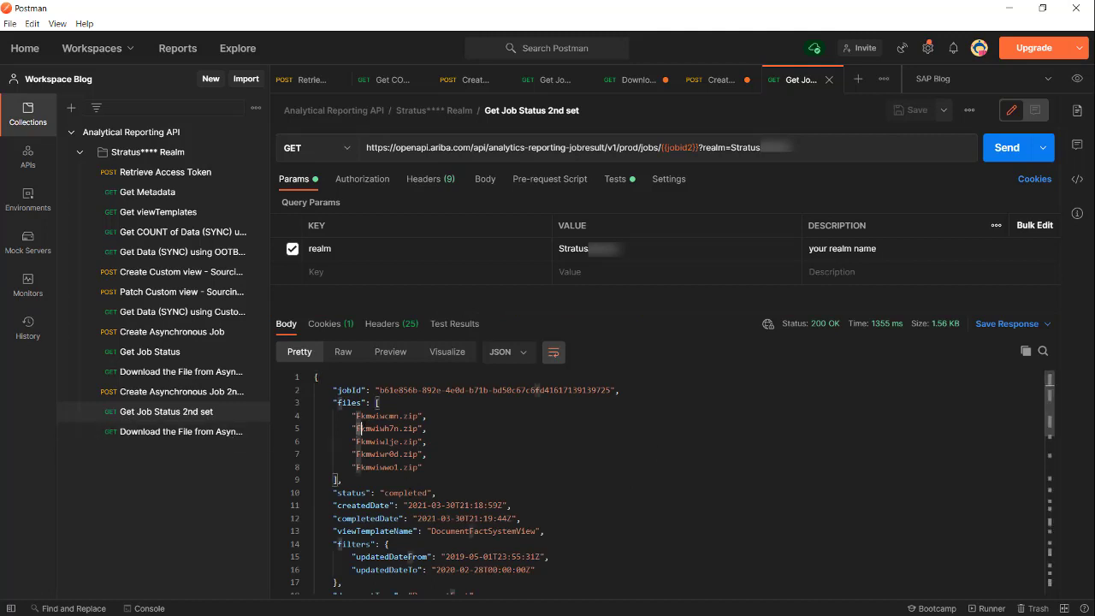
Step: Copy the file name Fkmwiwh7n.zip from the response into the Download the File from Async Job 2nd set URL, replacing the old file name
{"action": "left_click_drag", "start_coordinate": [356, 428], "coordinate": [418, 428]}
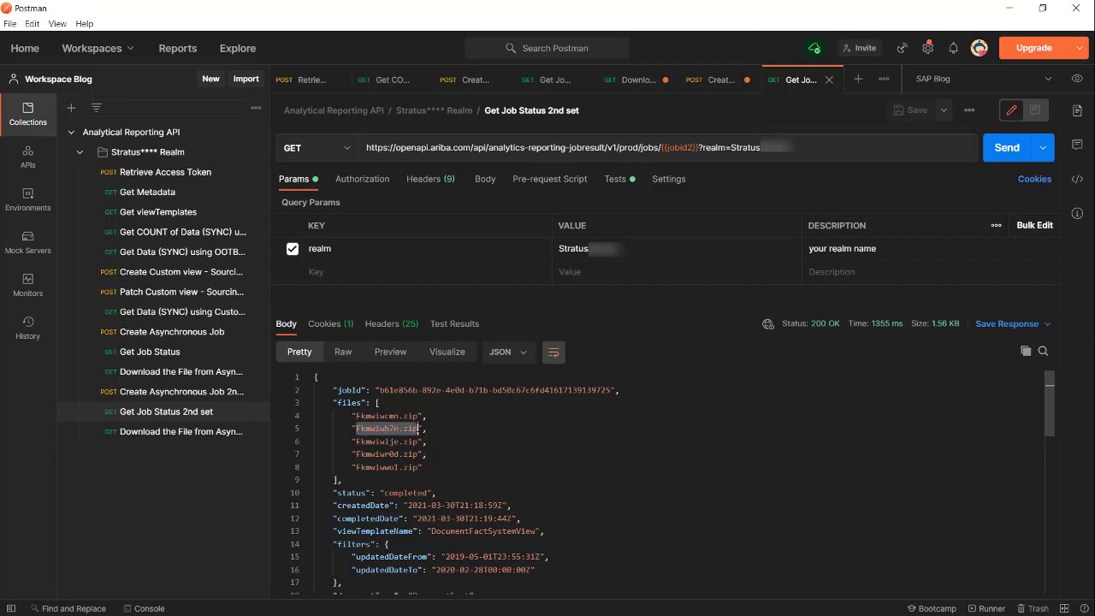
{"action": "left_click", "coordinate": [189, 433]}
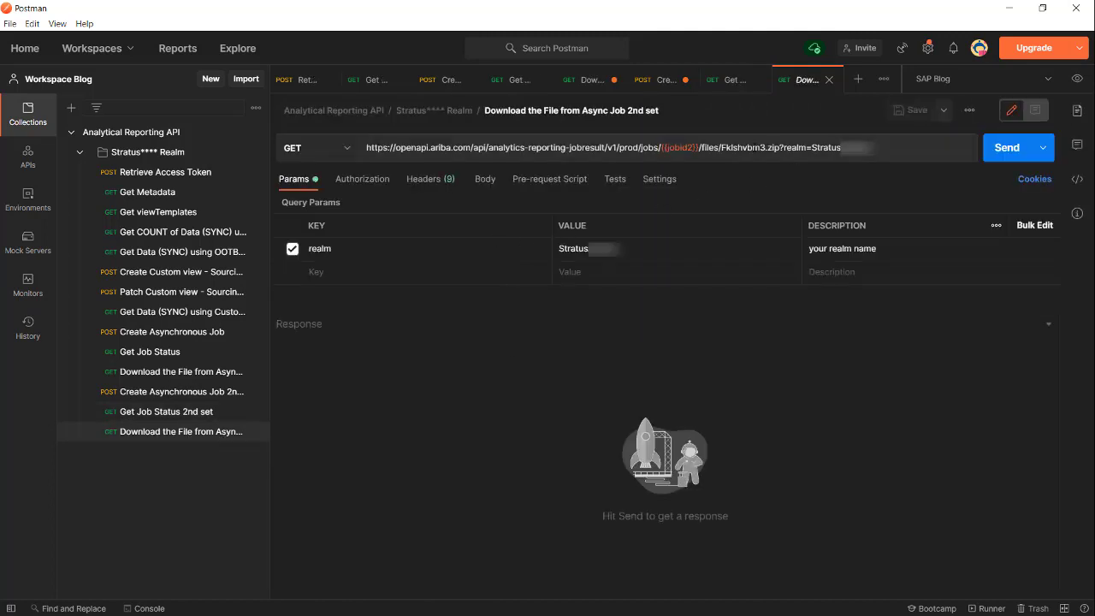
{"action": "left_click_drag", "start_coordinate": [722, 147], "coordinate": [766, 148]}
{"action": "type", "text": "Fkmwivh7n.zip"}
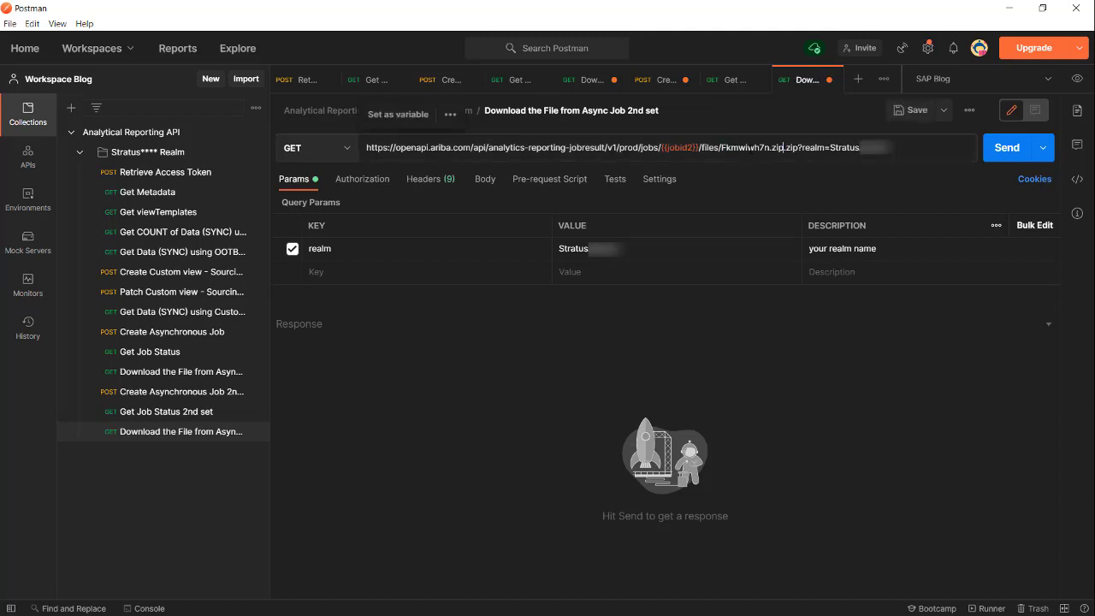
{"action": "key", "text": "Delete"}
{"action": "key", "text": "Delete"}
{"action": "key", "text": "Delete"}
{"action": "key", "text": "Delete"}
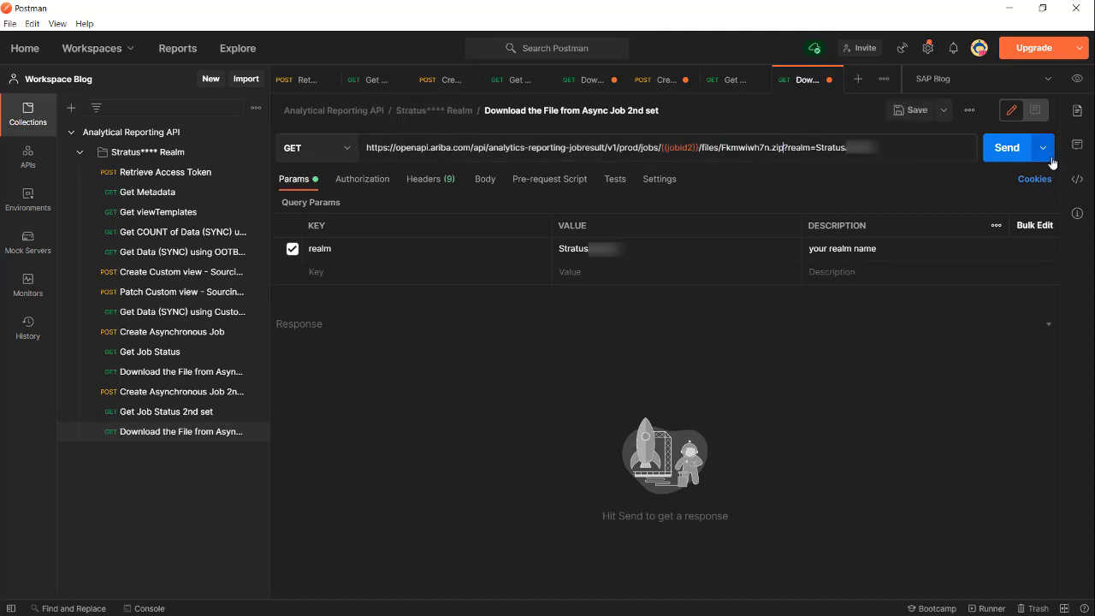
Step: Send the second set's download request, save the returned Fkmwiwh7n.zip, and open its records.txt file
{"action": "left_click", "coordinate": [1045, 150]}
{"action": "left_click", "coordinate": [1016, 181]}
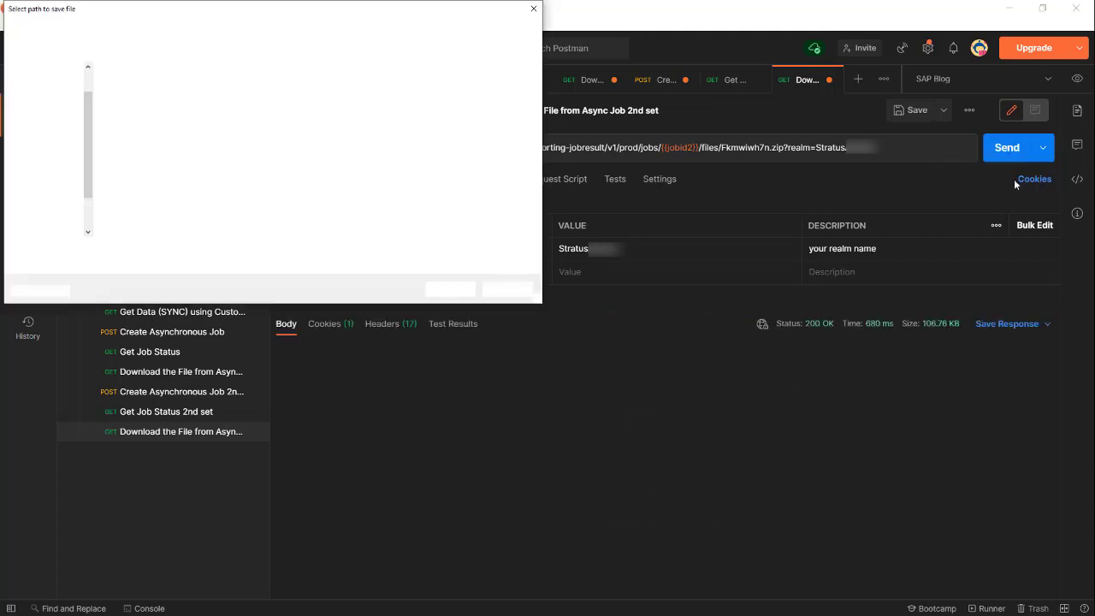
{"action": "left_click", "coordinate": [445, 286]}
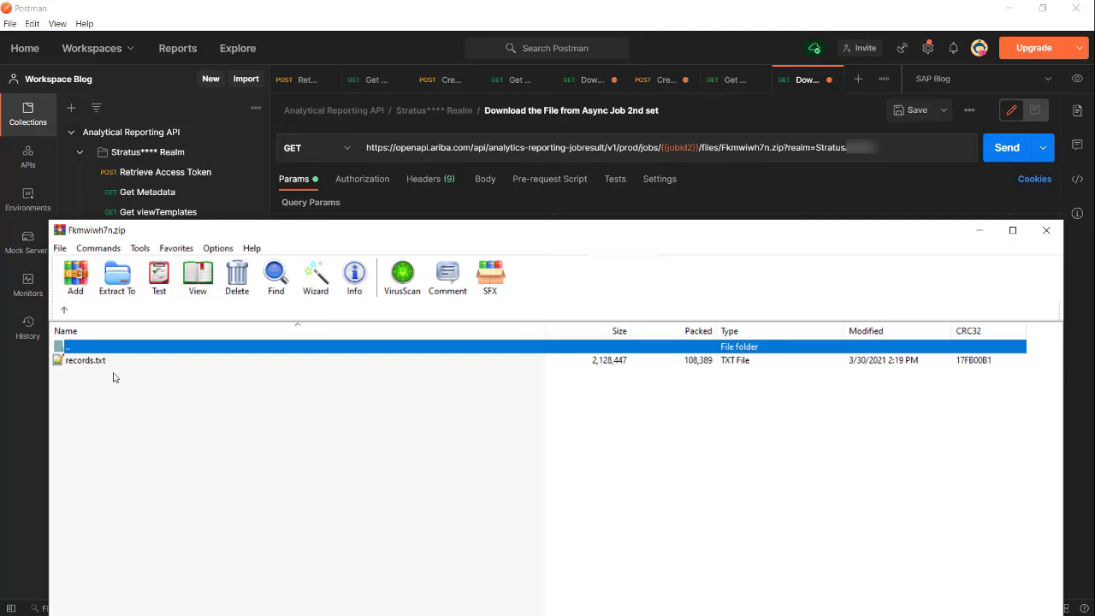
{"action": "left_click", "coordinate": [96, 360]}
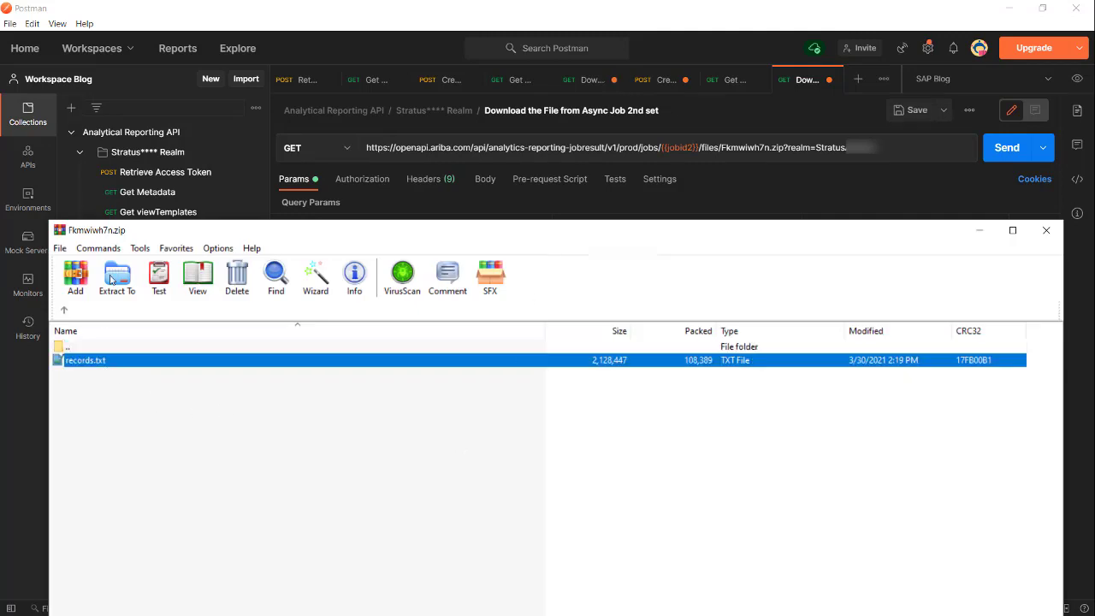
{"action": "double_click", "coordinate": [101, 362]}
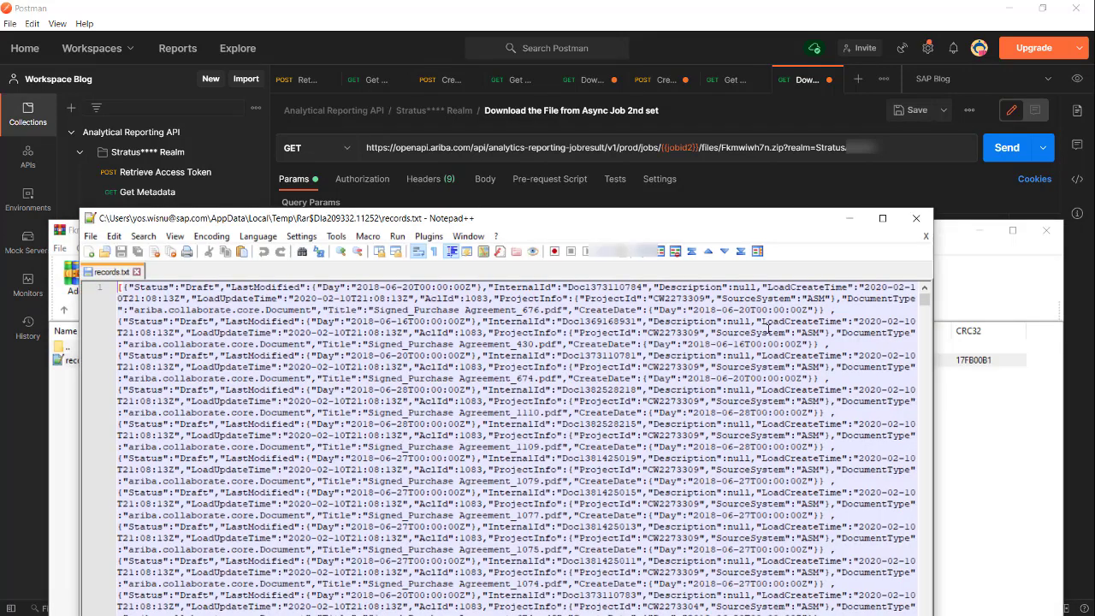
Step: Close records.txt and the Fkmwiwh7n.zip archive, and examine the Get Job Status 2nd set response down to its currentPageRecordsCount field
{"action": "left_click", "coordinate": [917, 221]}
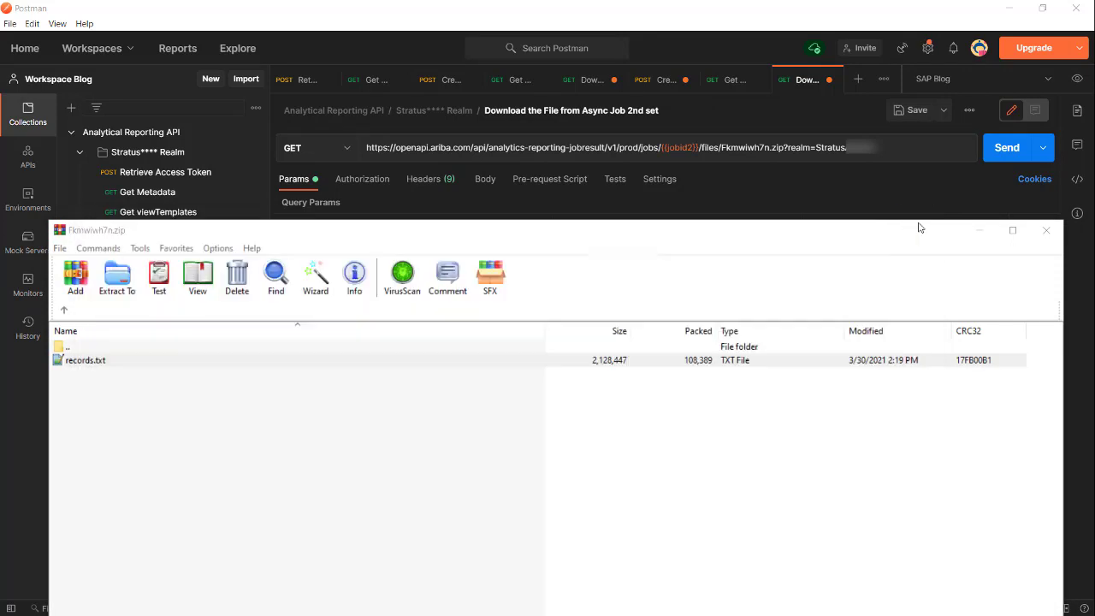
{"action": "left_click", "coordinate": [1046, 233]}
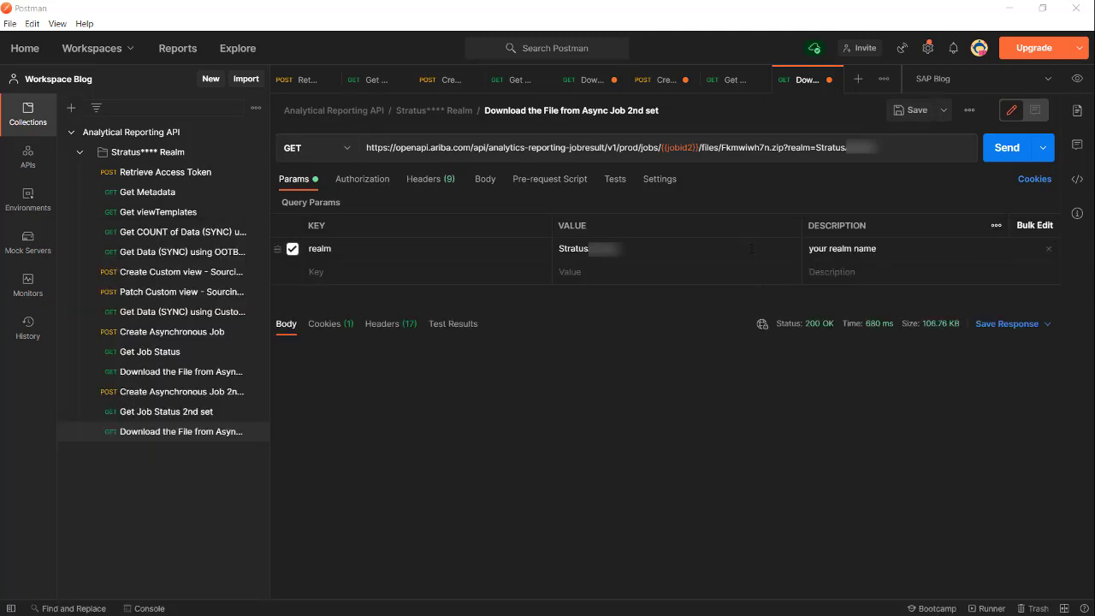
{"action": "left_click", "coordinate": [732, 84]}
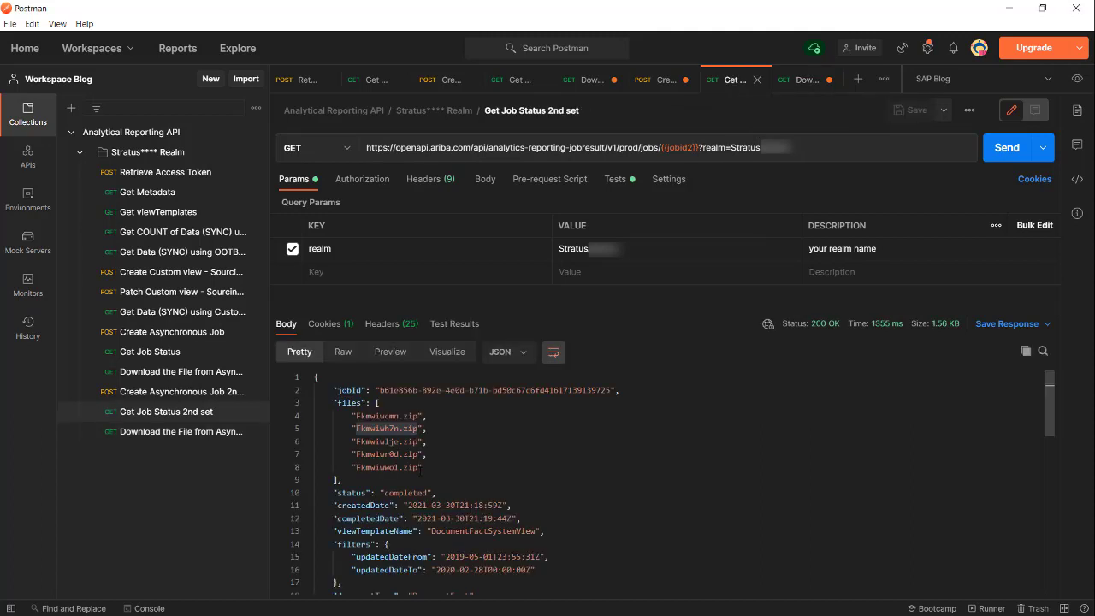
{"action": "scroll", "coordinate": [482, 462], "scroll_direction": "down", "scroll_amount": 5}
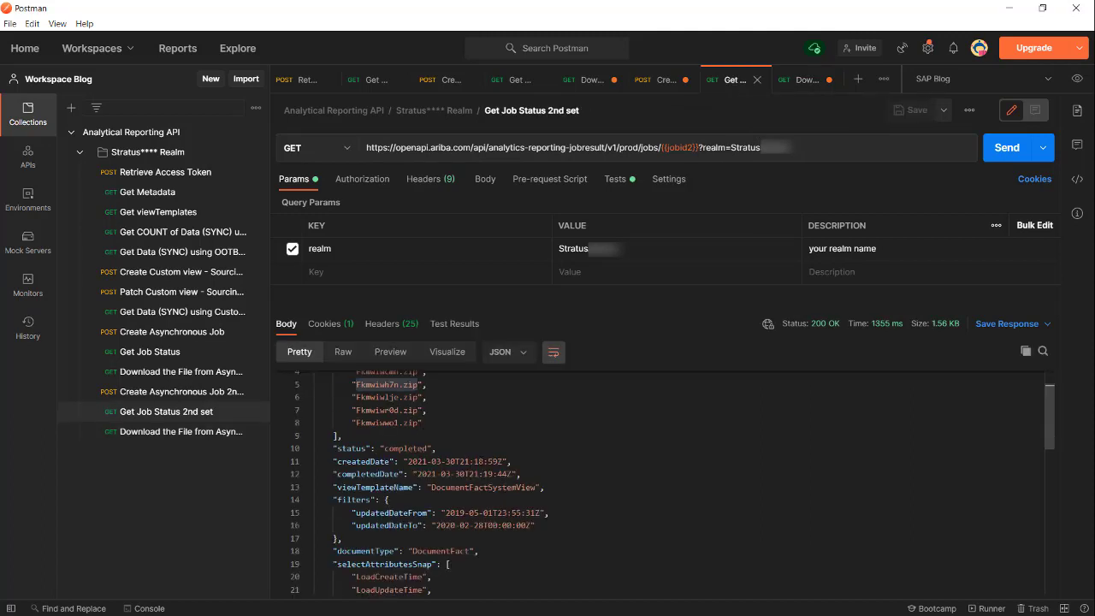
{"action": "scroll", "coordinate": [481, 461], "scroll_direction": "down", "scroll_amount": 2}
{"action": "scroll", "coordinate": [482, 462], "scroll_direction": "down", "scroll_amount": 2}
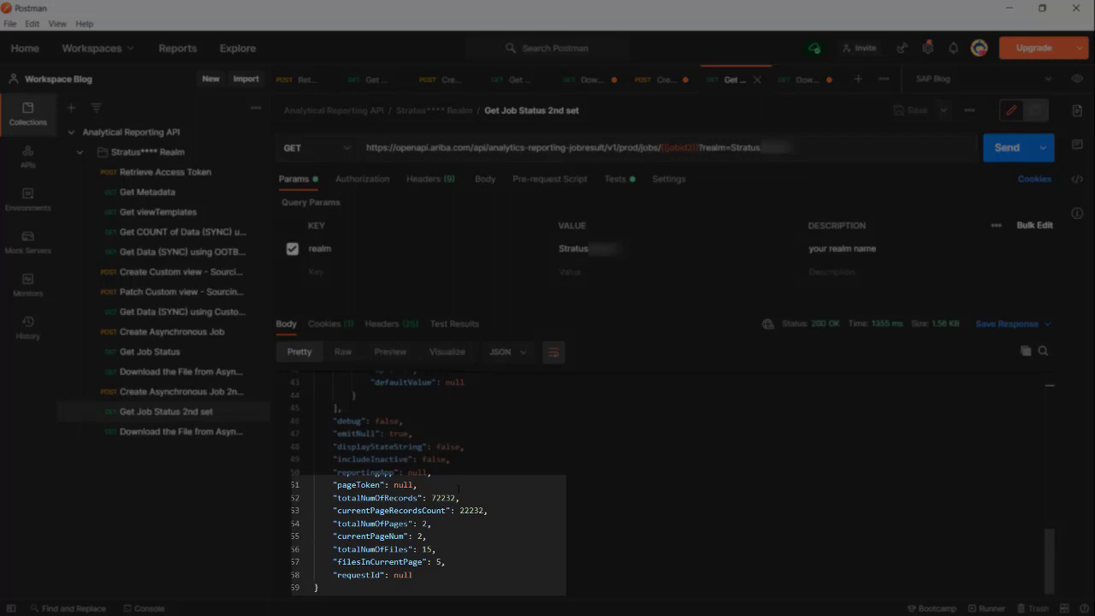
{"action": "double_click", "coordinate": [463, 511]}
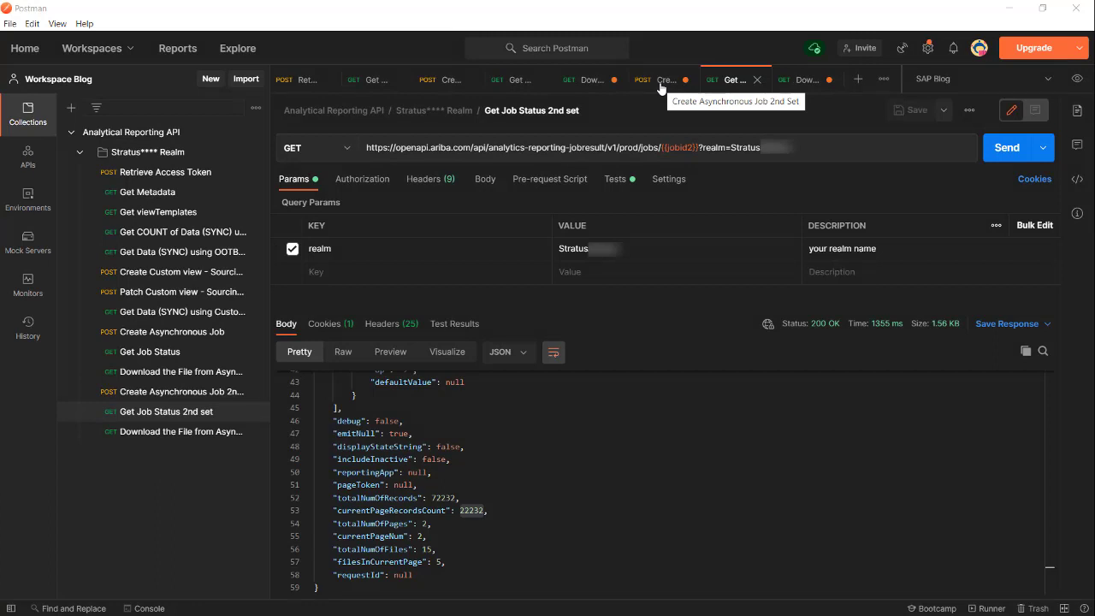
Step: Examine the rate limit values in the response headers of the Create Asynchronous Job 2nd Set request
{"action": "left_click", "coordinate": [660, 84]}
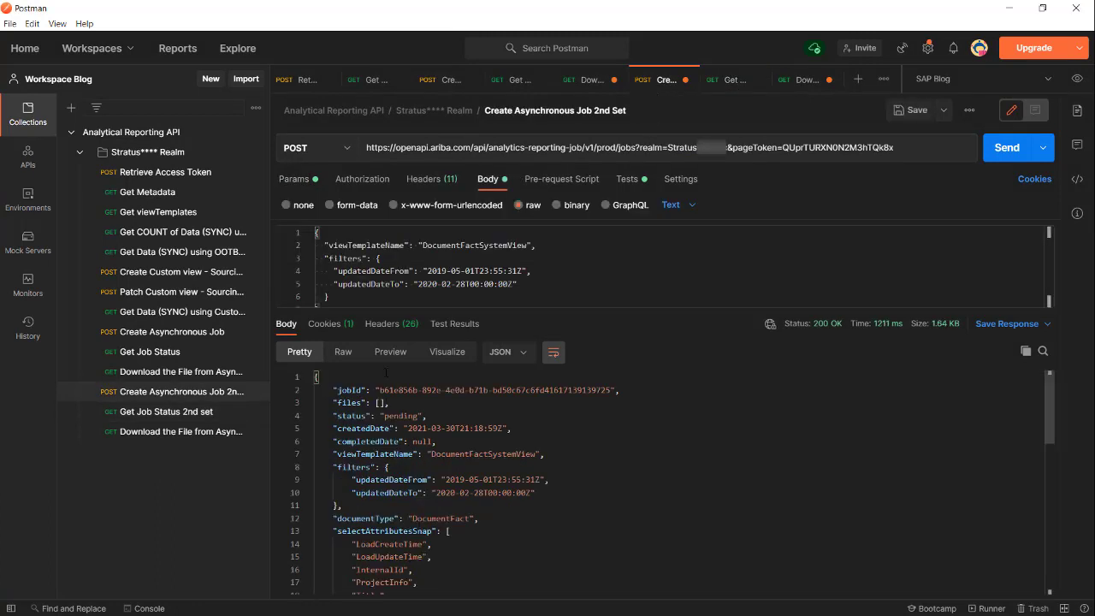
{"action": "left_click", "coordinate": [384, 325]}
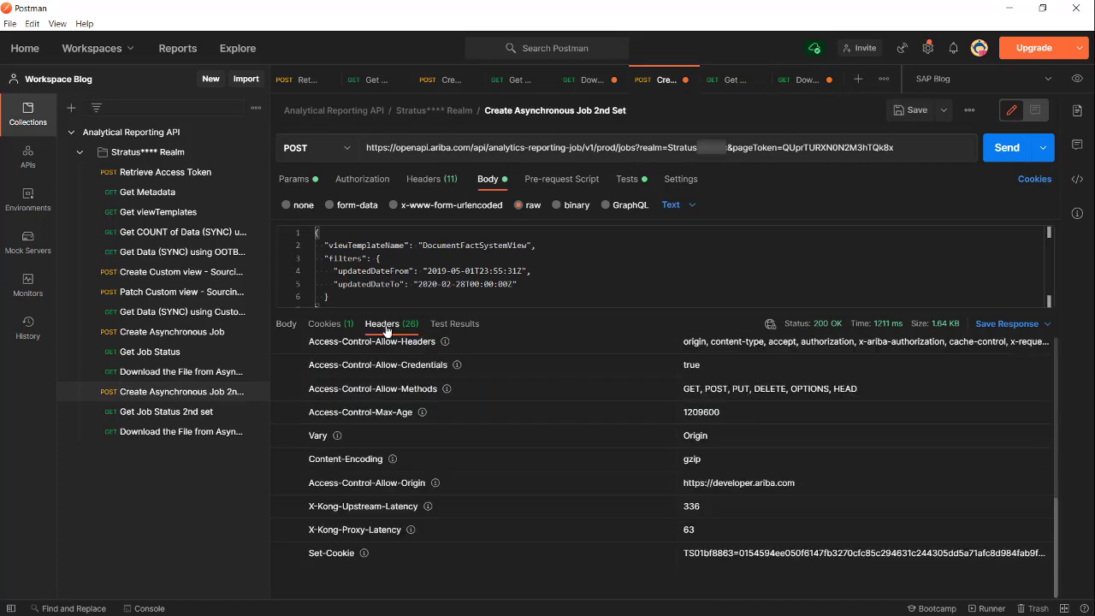
{"action": "scroll", "coordinate": [548, 439], "scroll_direction": "up", "scroll_amount": 5}
{"action": "scroll", "coordinate": [547, 439], "scroll_direction": "up", "scroll_amount": 2}
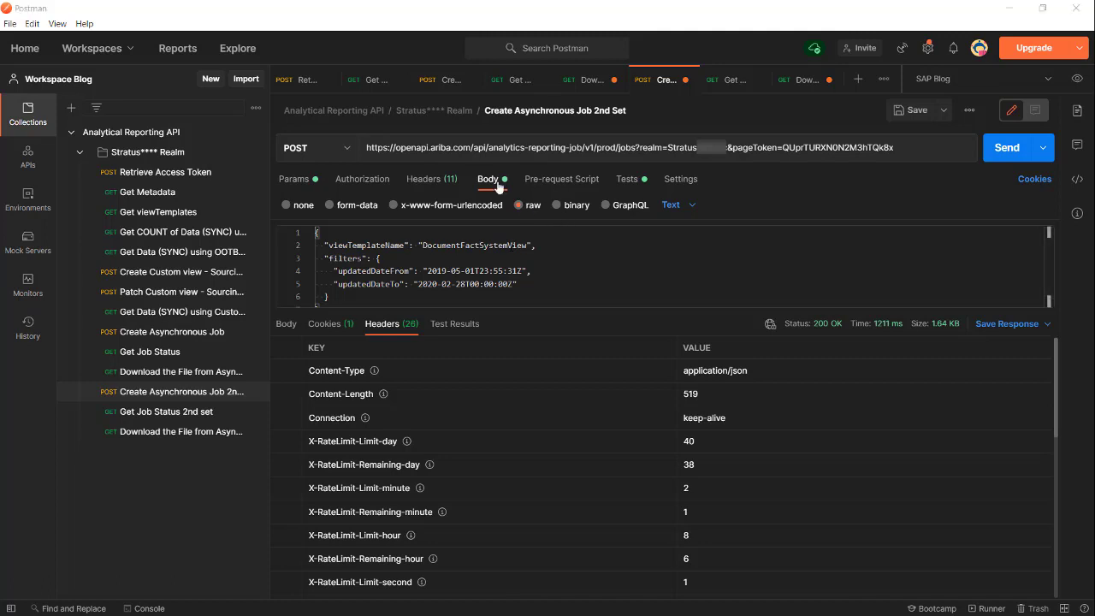
Step: Compare the totals in the Get COUNT of Data (SYNC) response with the Get Job Status 2nd set response, and check its pageToken field
{"action": "left_click", "coordinate": [363, 80]}
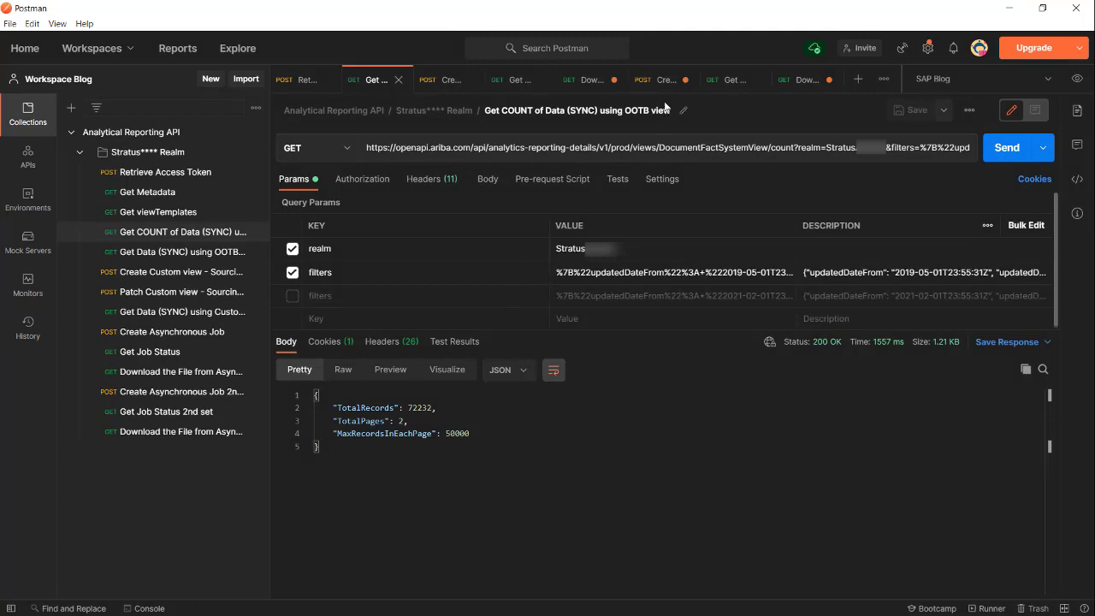
{"action": "left_click", "coordinate": [727, 81]}
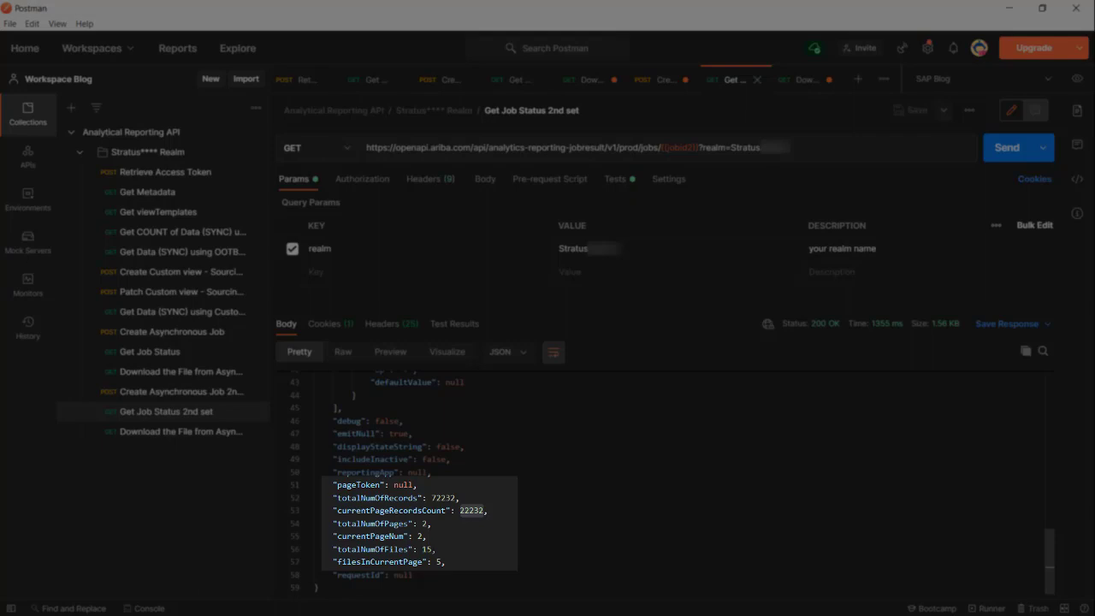
{"action": "left_click_drag", "start_coordinate": [333, 485], "coordinate": [386, 485]}
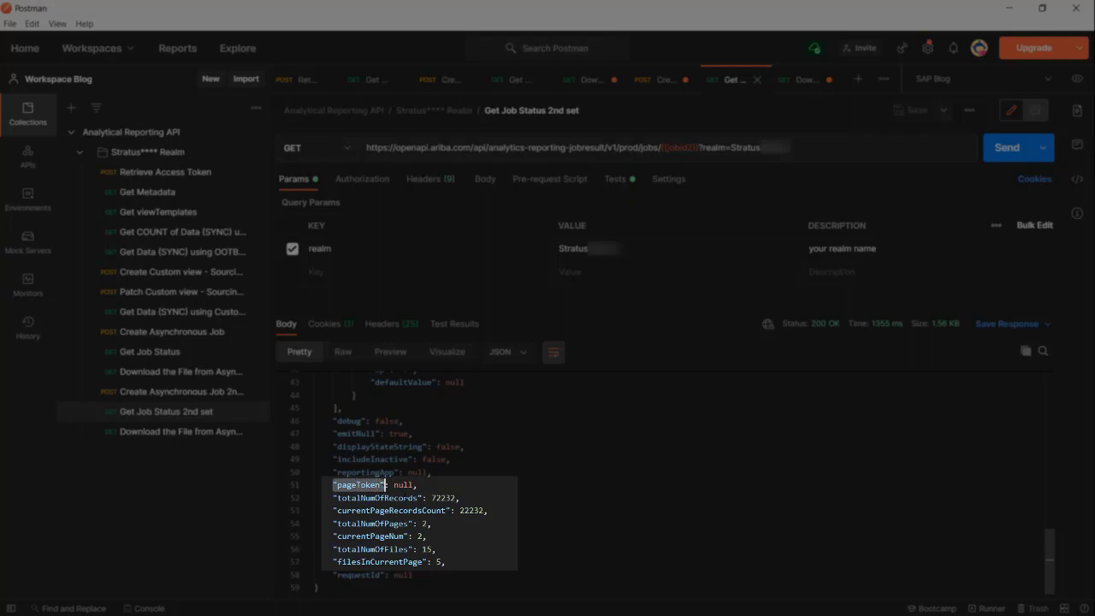